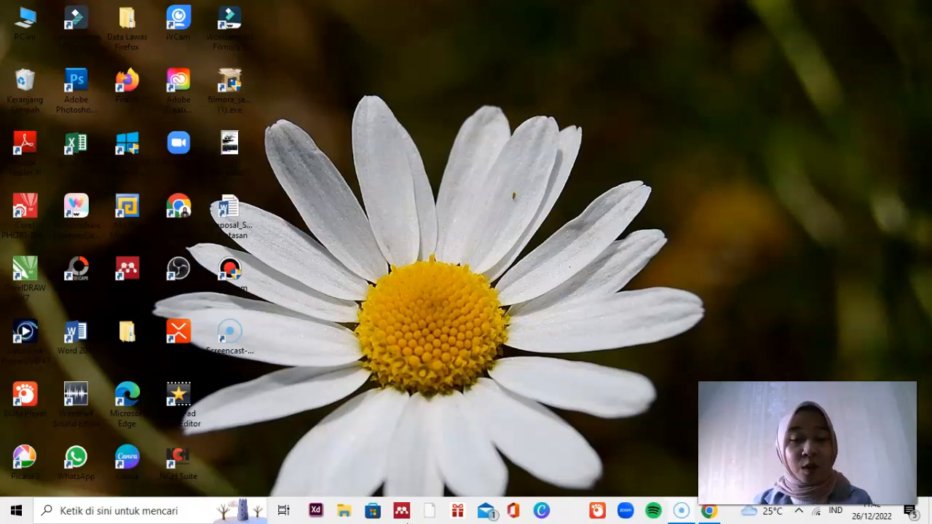
Step: Switch to Chrome with the Parole journal's home page and choose Bahasa Indonesia as the site language
left_click(708, 512)
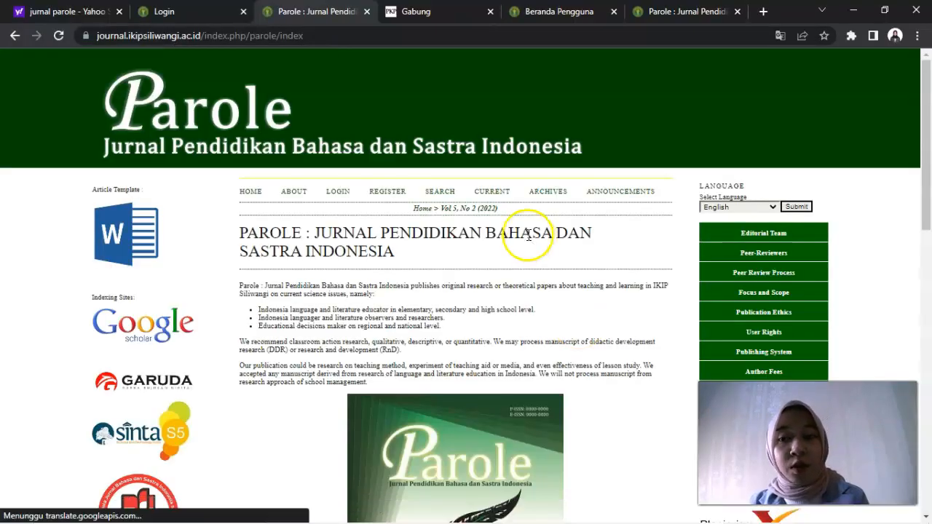
left_click(259, 194)
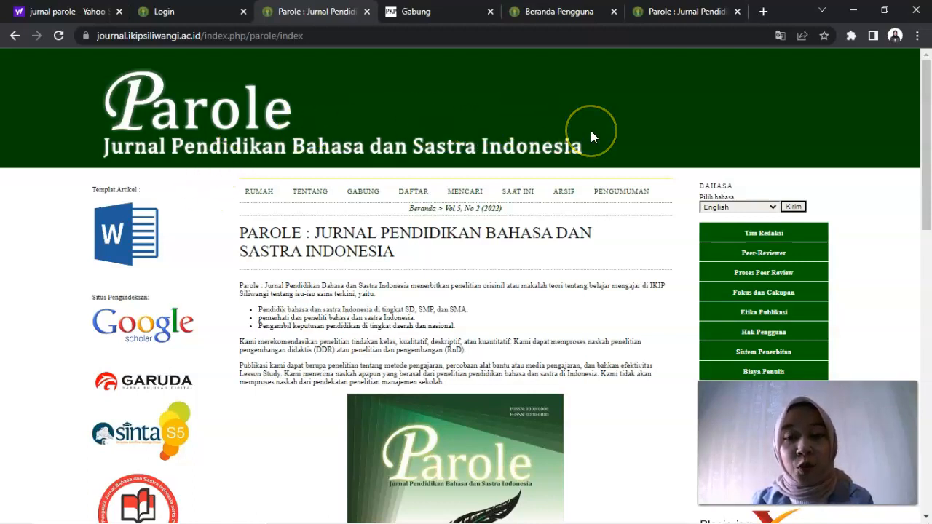
left_click(775, 209)
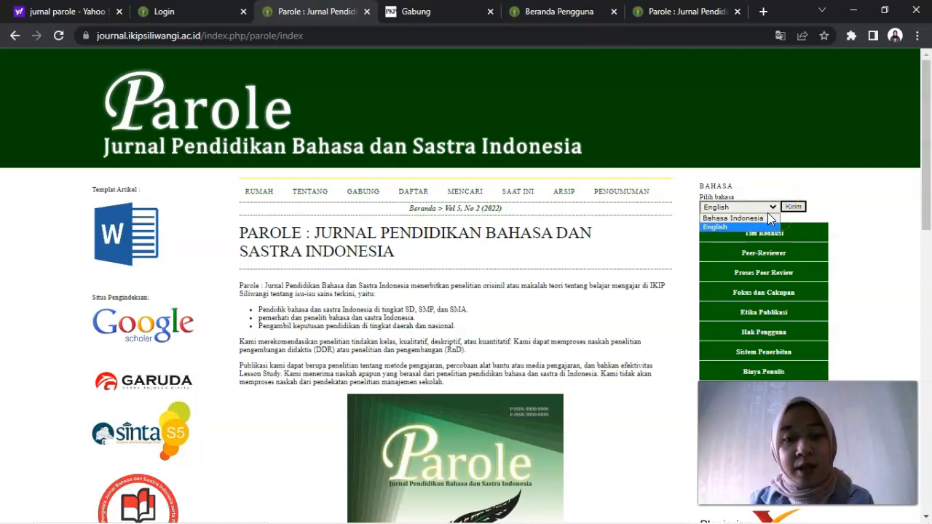
left_click(767, 217)
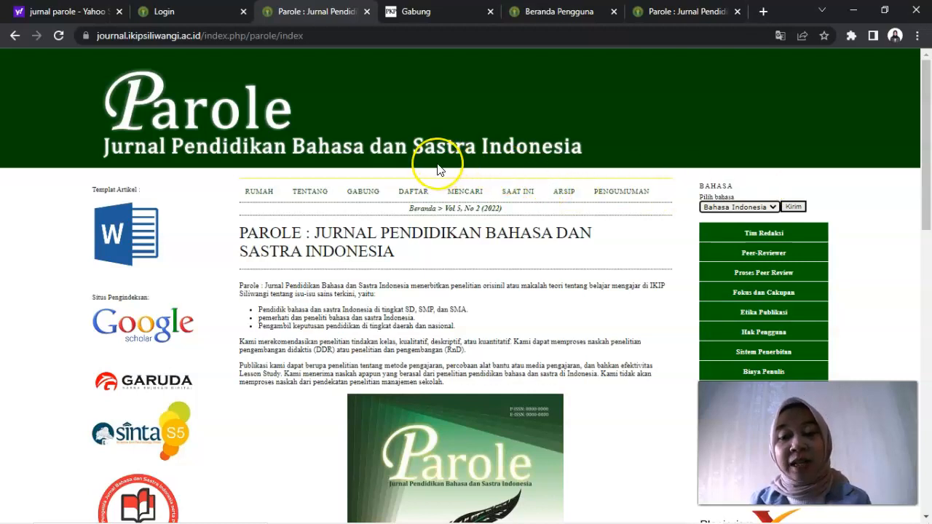
Step: Open the journal's registration form and set its language to Bahasa Indonesia
left_click(405, 193)
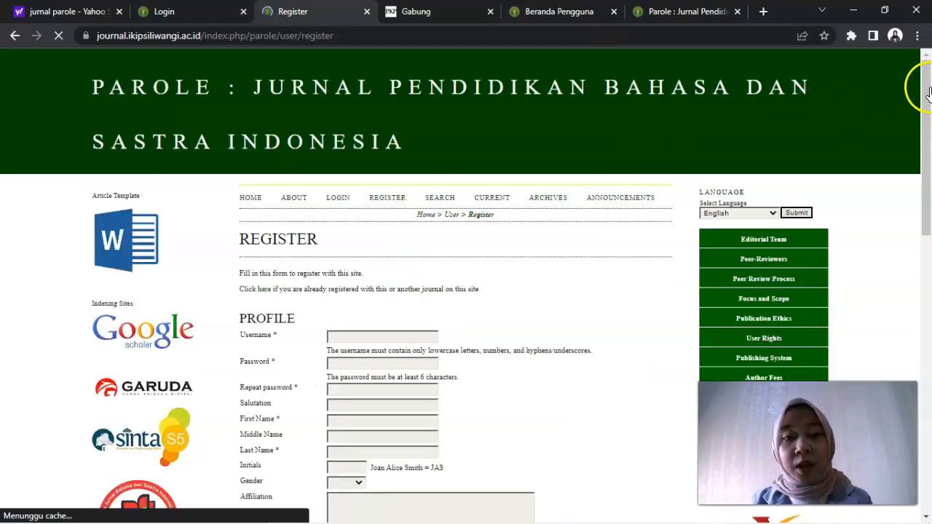
left_click_drag(923, 83, 926, 126)
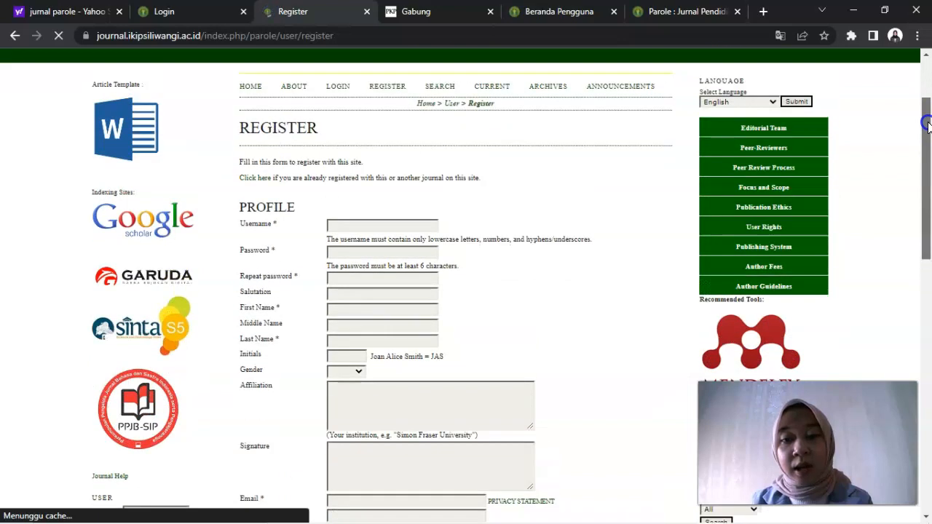
left_click(769, 103)
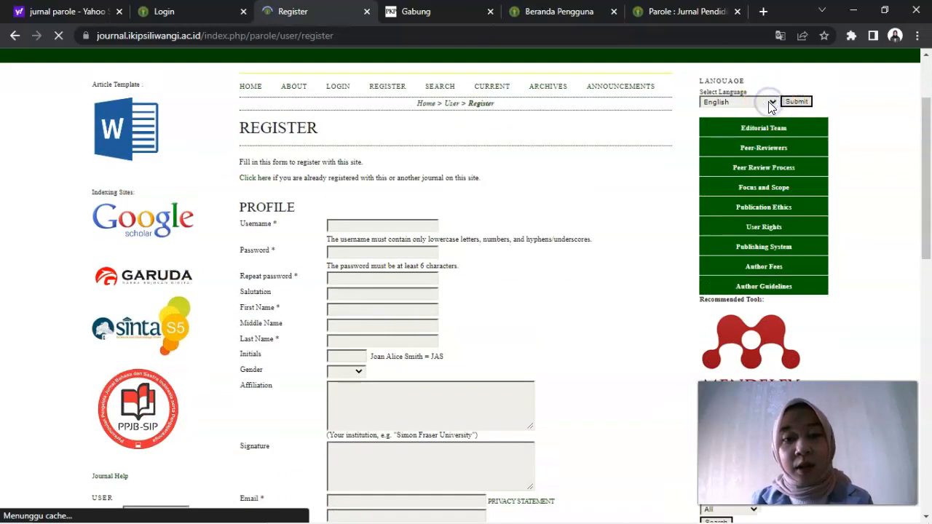
left_click(769, 103)
left_click(769, 103)
left_click(770, 102)
left_click(769, 103)
left_click(769, 103)
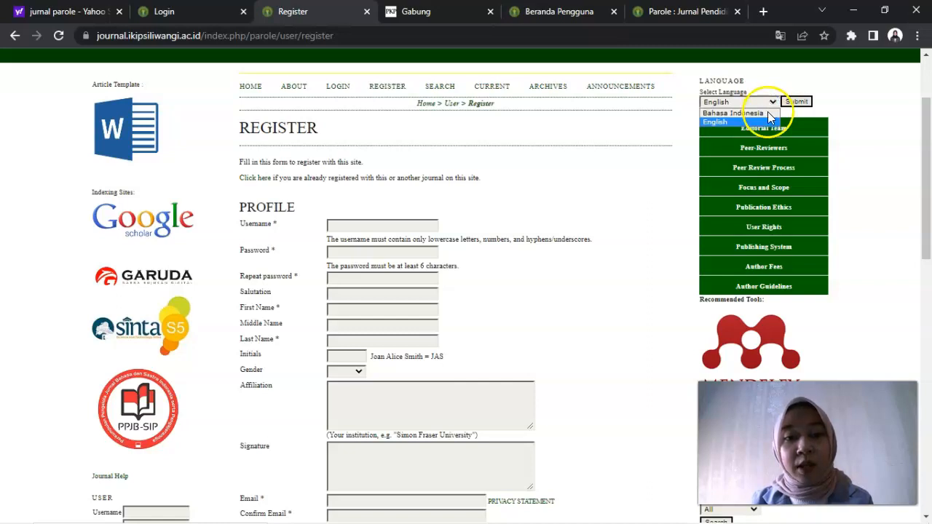
left_click(768, 111)
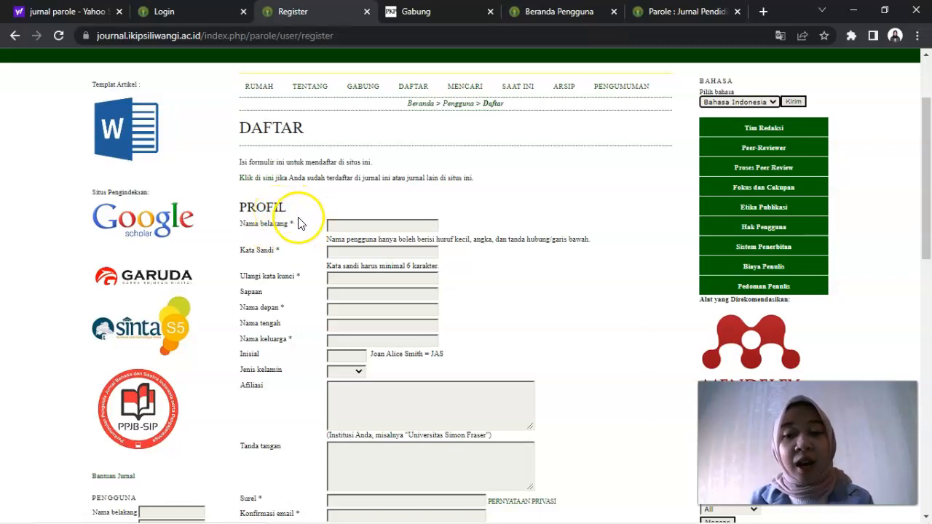
left_click(354, 228)
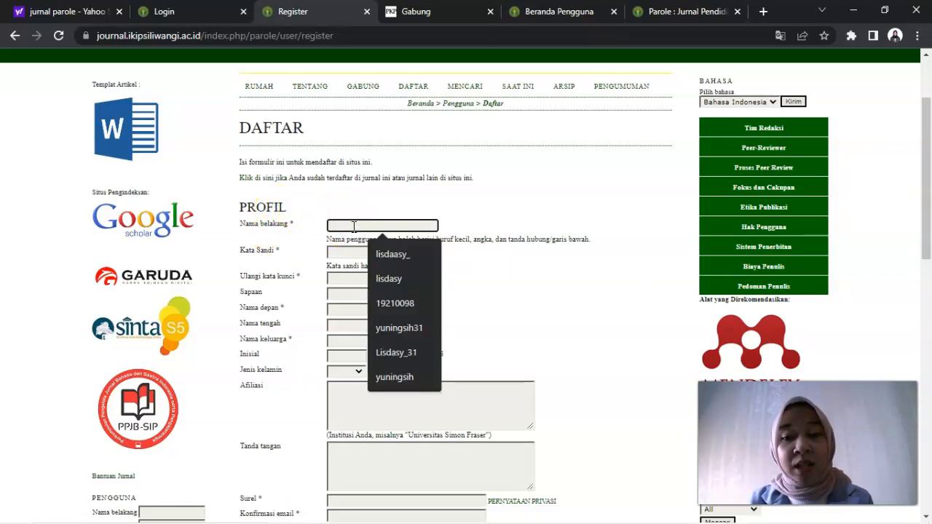
left_click(394, 279)
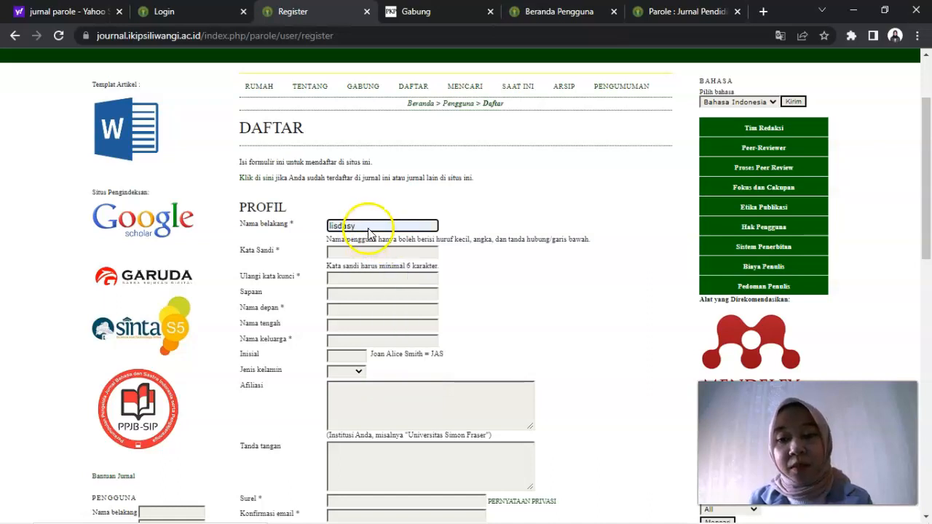
type("32")
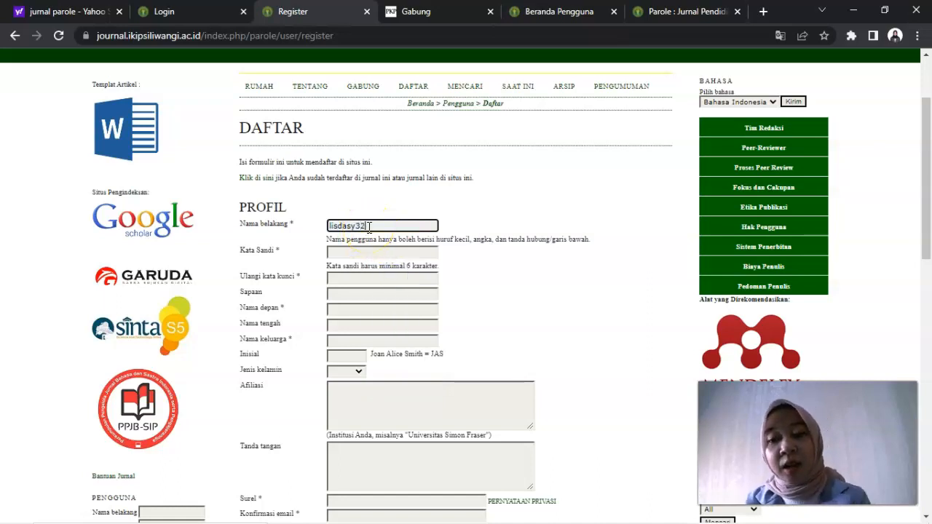
key("BackSpace")
key("ctrl+BackSpace")
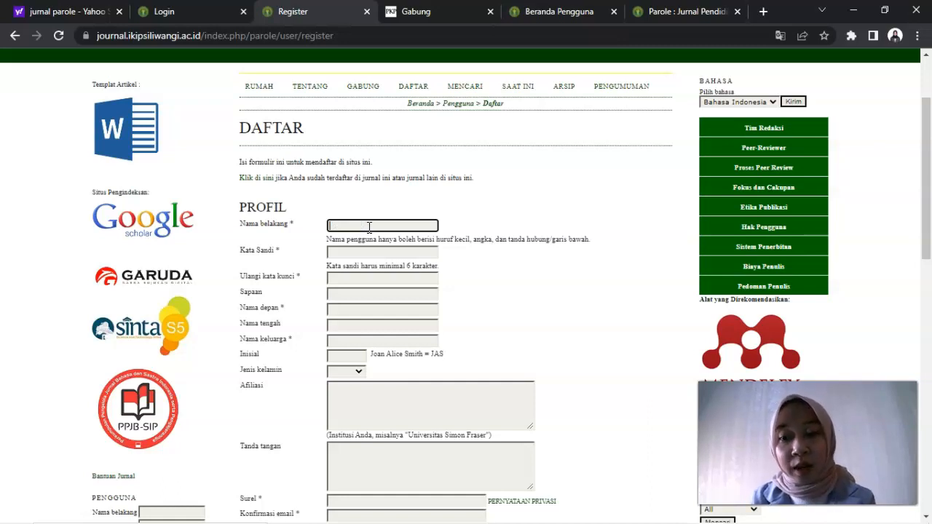
Step: Enter the account username in the required Nama belakang field at the start of the profile form
type("yuningsih31")
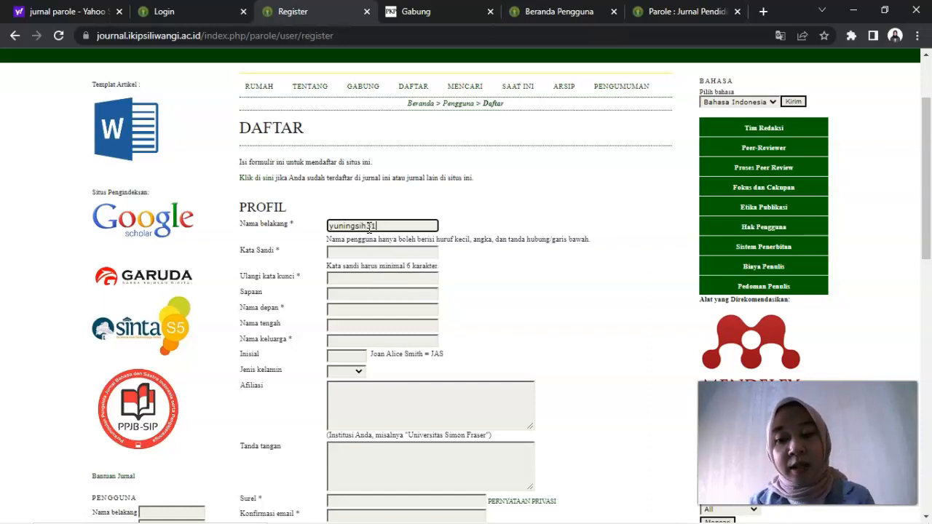
Step: Enter the account password in the Kata Sandi field and repeat it in Ulangi kata kunci
left_click(390, 253)
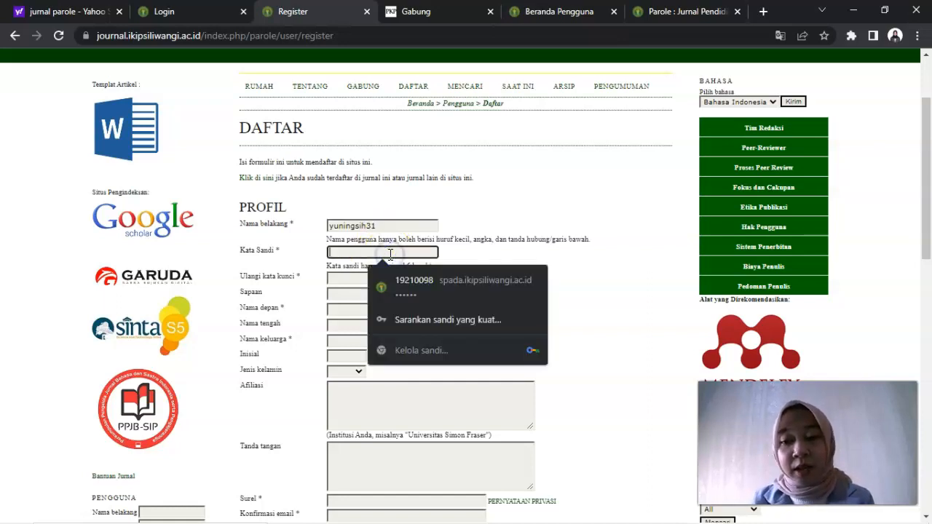
type("••••••")
left_click(376, 278)
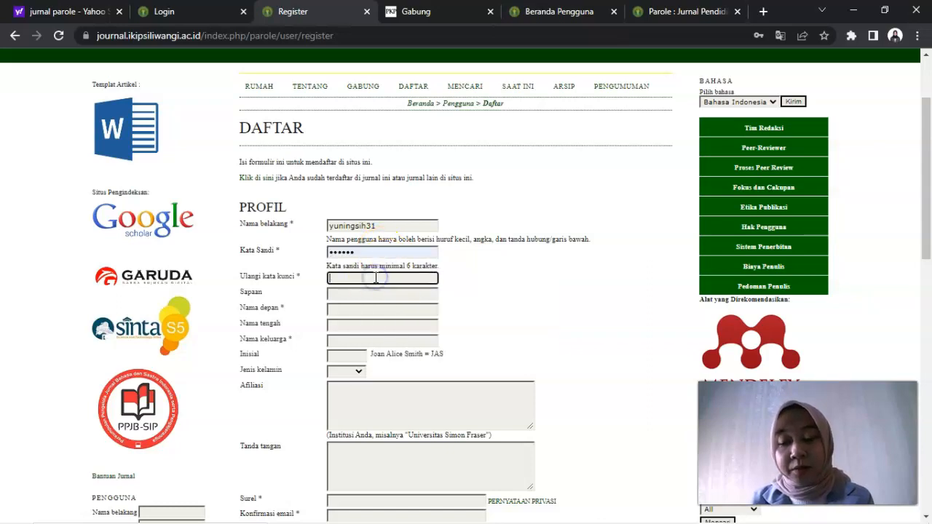
type("••••")
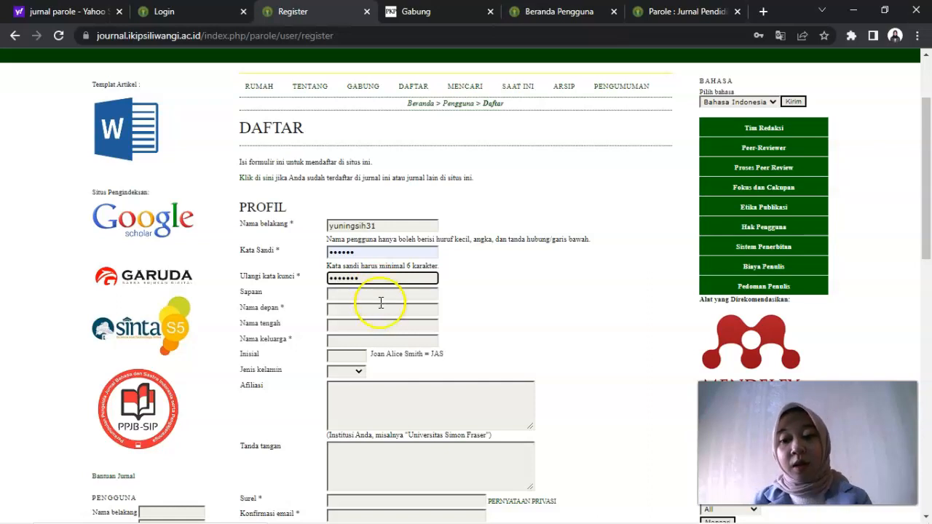
Step: Fill in the Afiliasi field with IKIP Siliwangi
left_click_drag(929, 128, 929, 188)
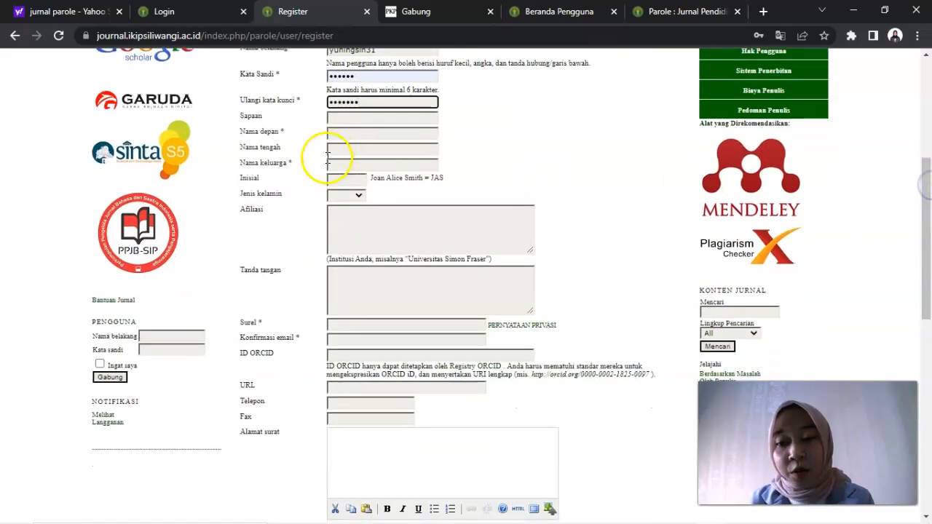
left_click(373, 223)
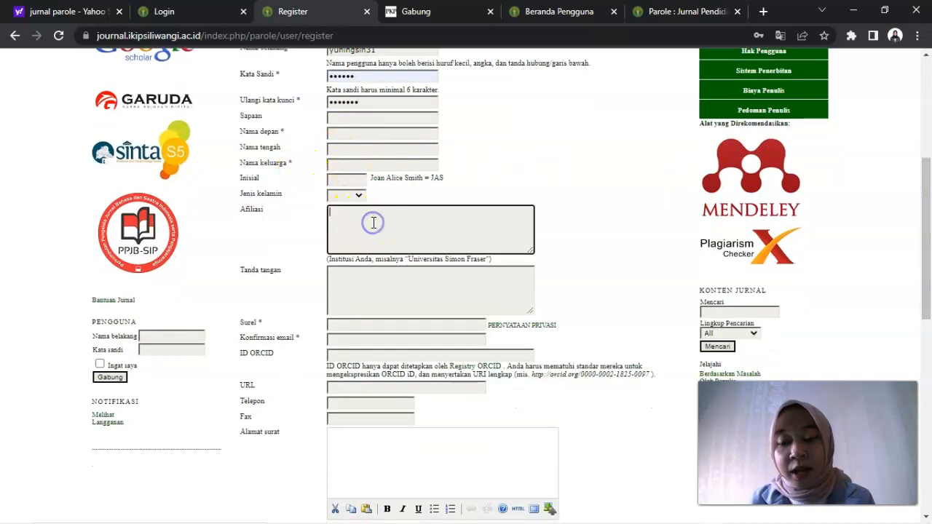
type("IKIP Siliwangi")
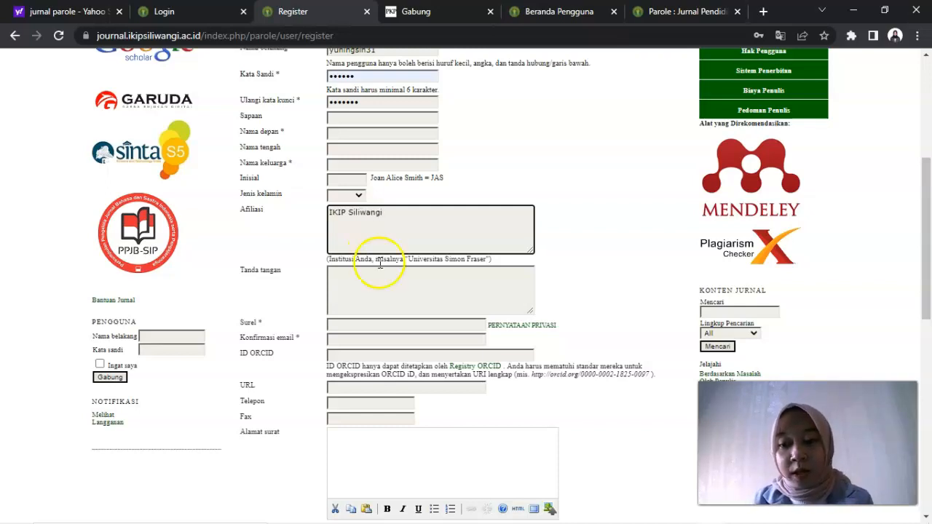
Step: Fill in the registrant's e-mail in both the Surel and Konfirmasi email fields, leaving the signature empty
left_click(393, 289)
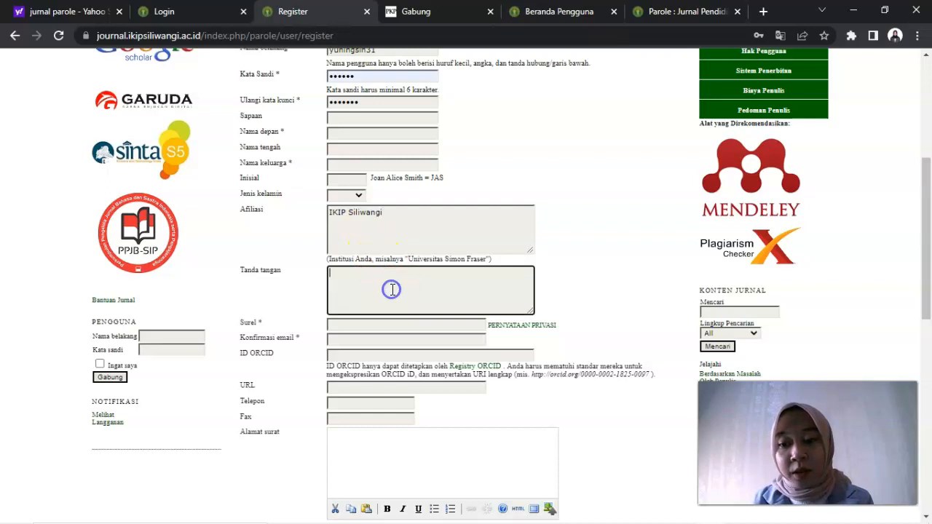
left_click(384, 327)
left_click(428, 362)
left_click(386, 340)
left_click(418, 368)
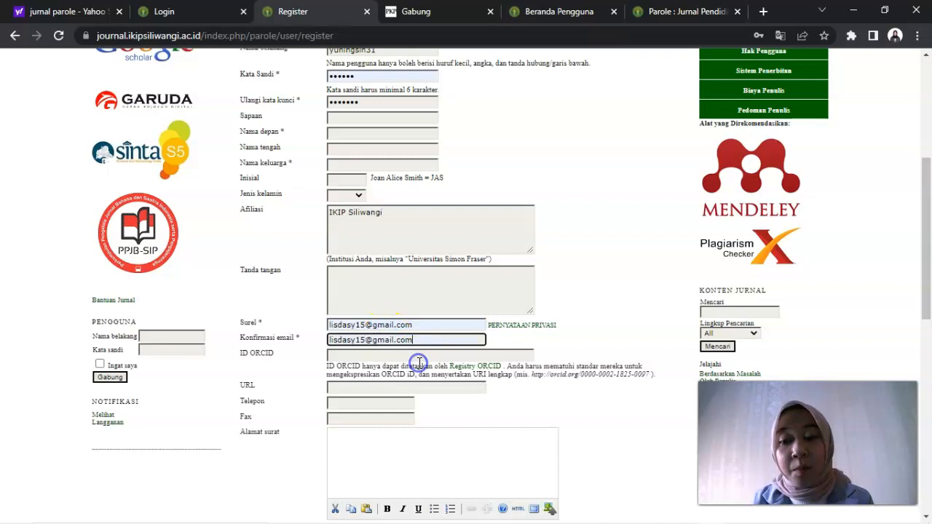
Step: Enter the registrant's mailing address in the Alamat surat field, leaving the URL and phone fields empty
left_click_drag(928, 180, 928, 233)
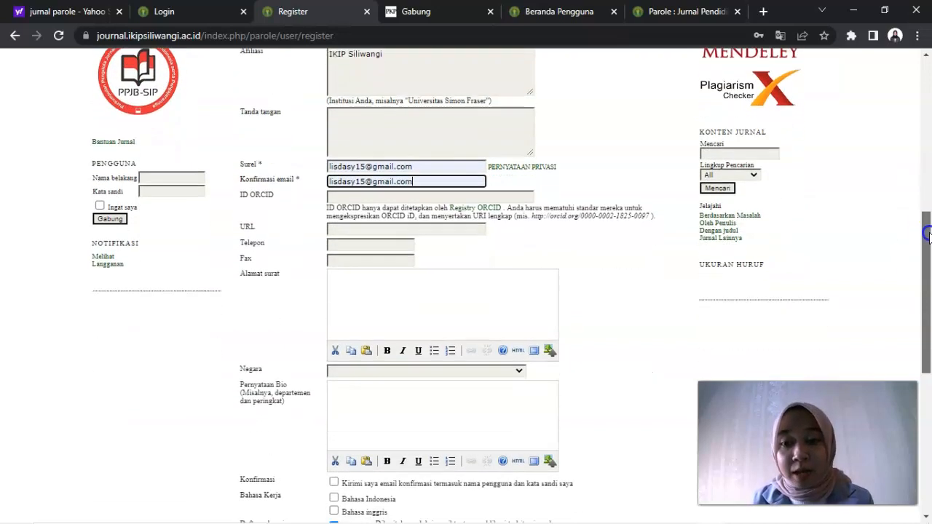
left_click(341, 231)
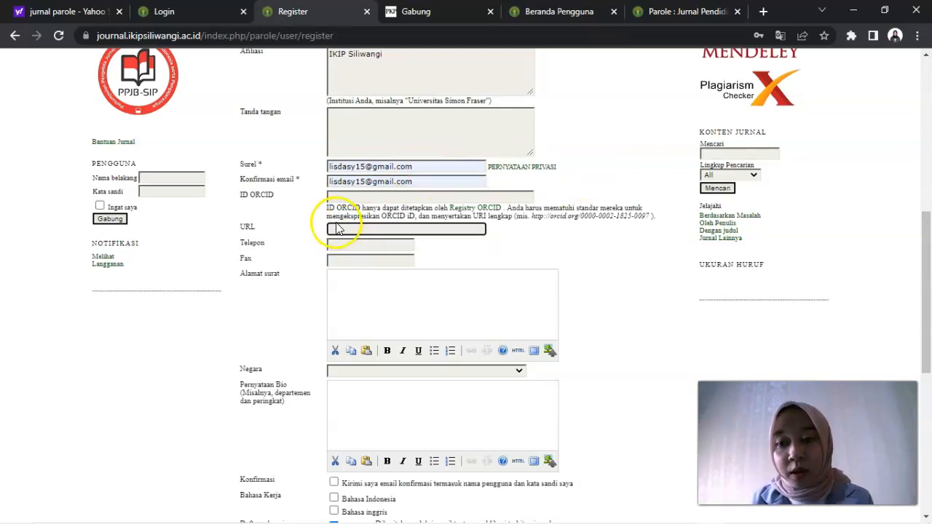
left_click(365, 249)
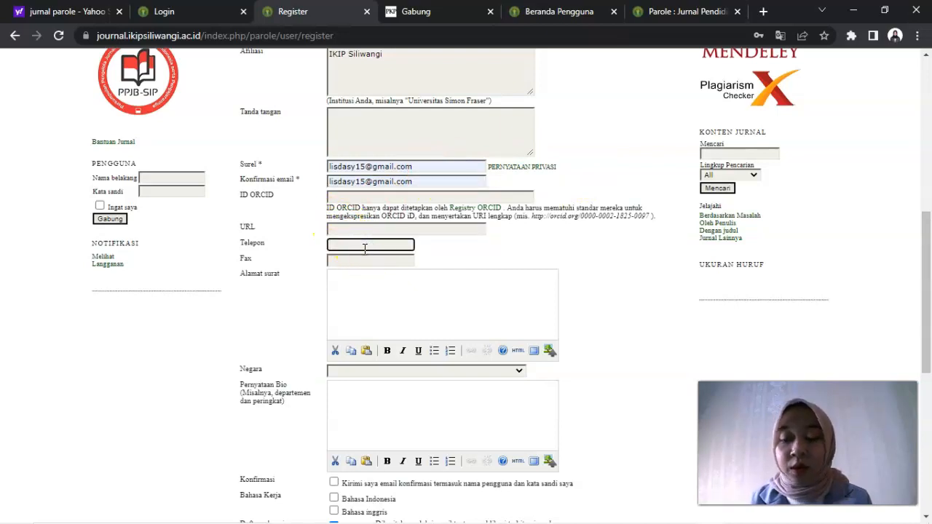
left_click(410, 293)
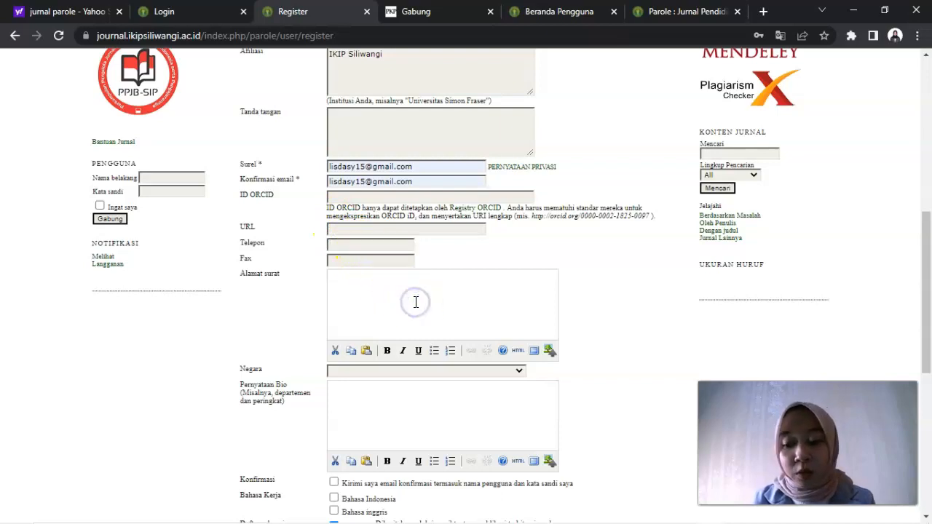
type("Jalan Inpres")
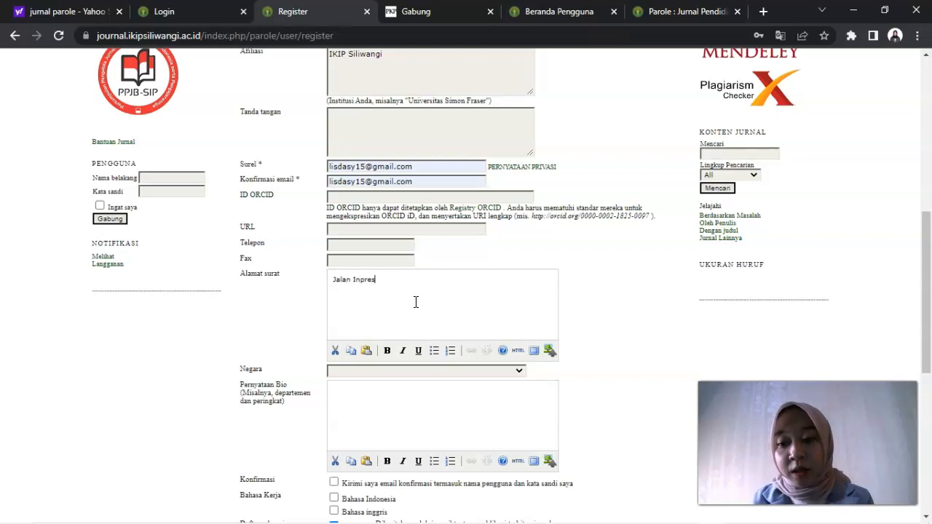
Step: Set the country (Negara) in the registration form to Indonesia
left_click(408, 374)
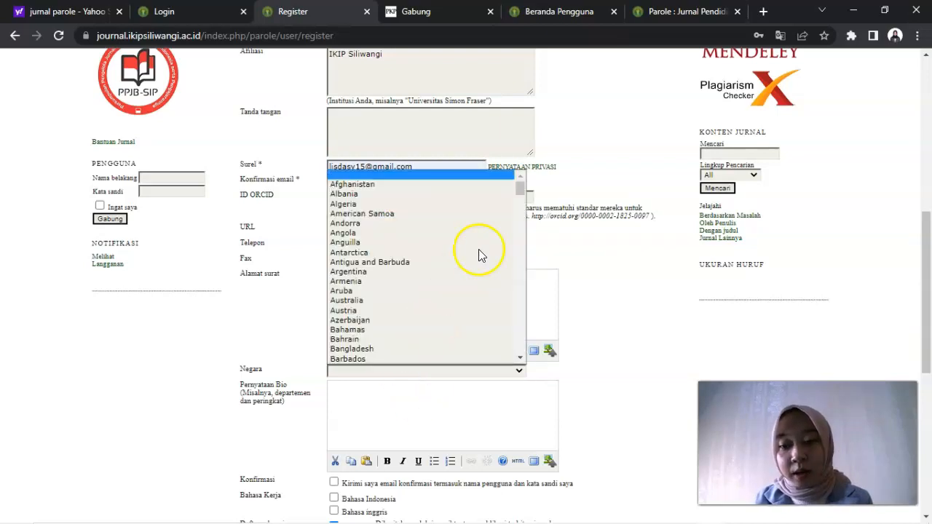
left_click(519, 357)
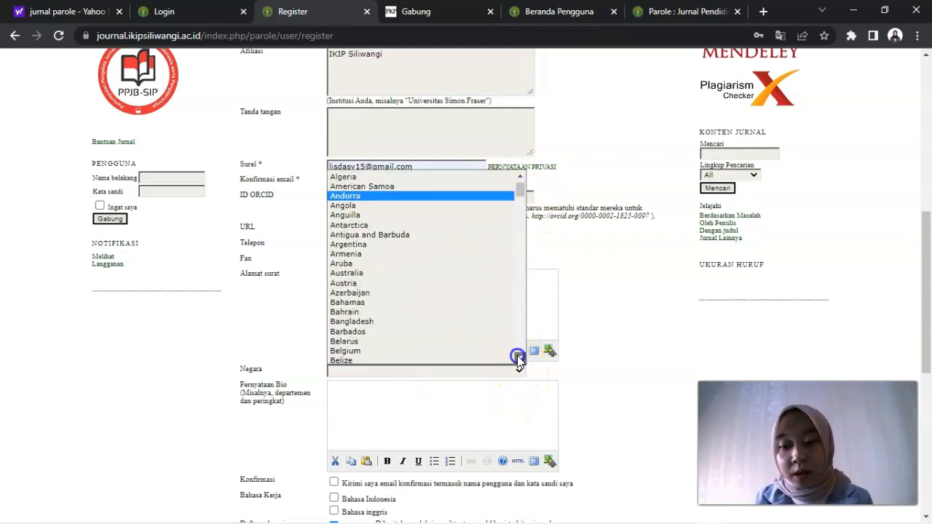
left_click_drag(517, 355, 517, 355)
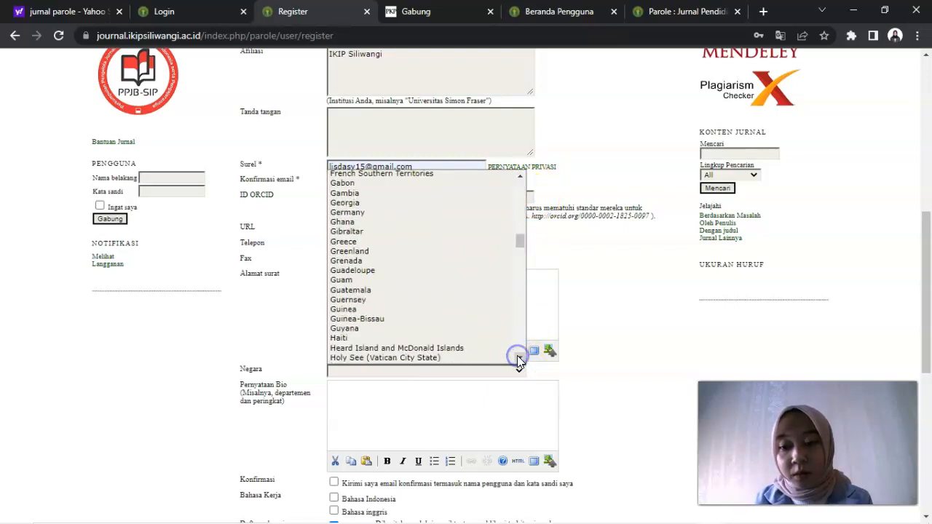
left_click(520, 176)
left_click_drag(520, 226, 524, 251)
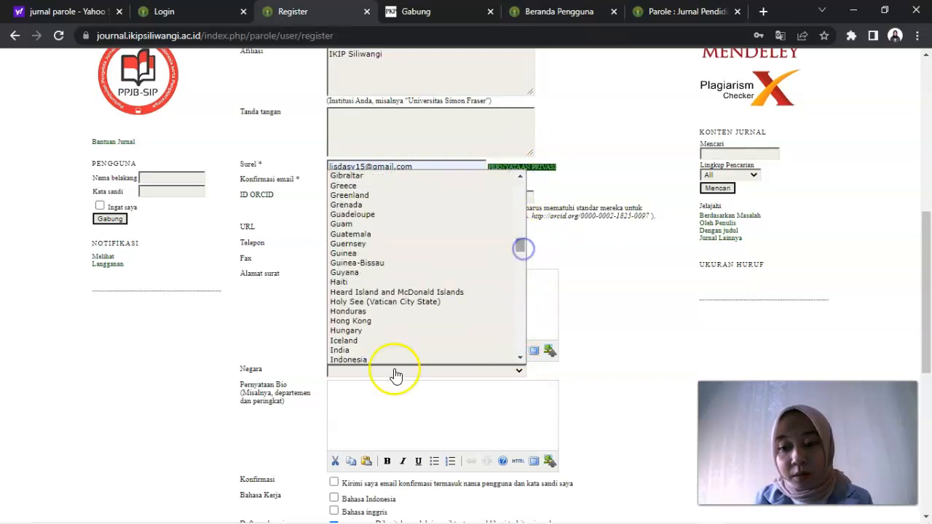
left_click(342, 360)
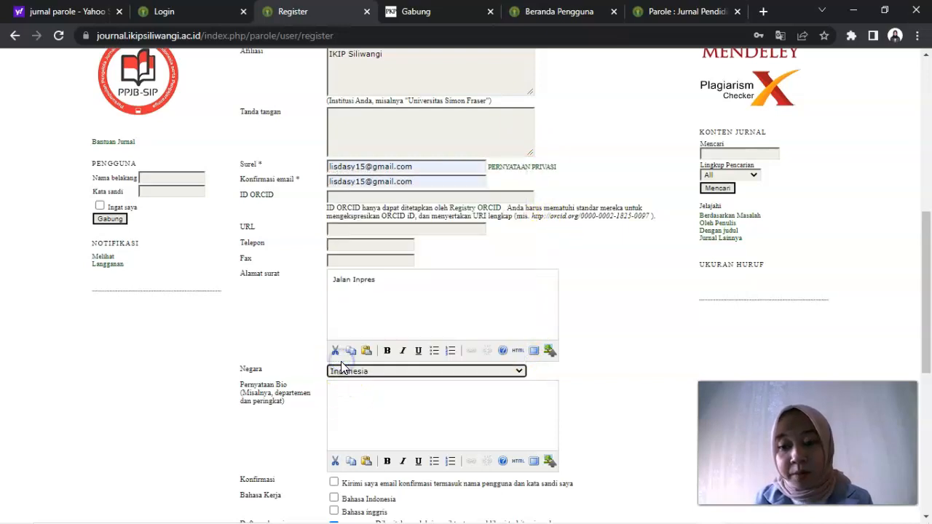
Step: Leave the bio statement empty and enable the confirmation e-mail that includes the username and password
left_click(387, 413)
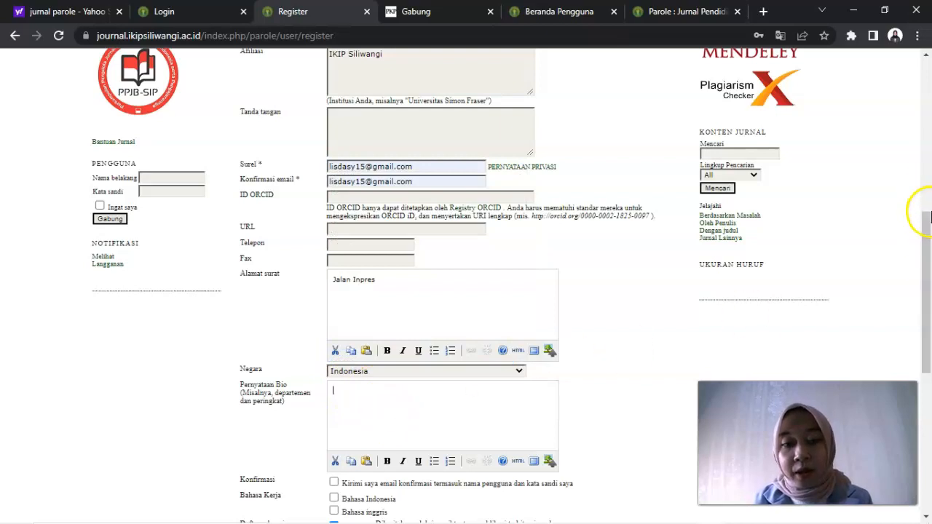
left_click_drag(930, 215, 929, 314)
left_click(240, 212)
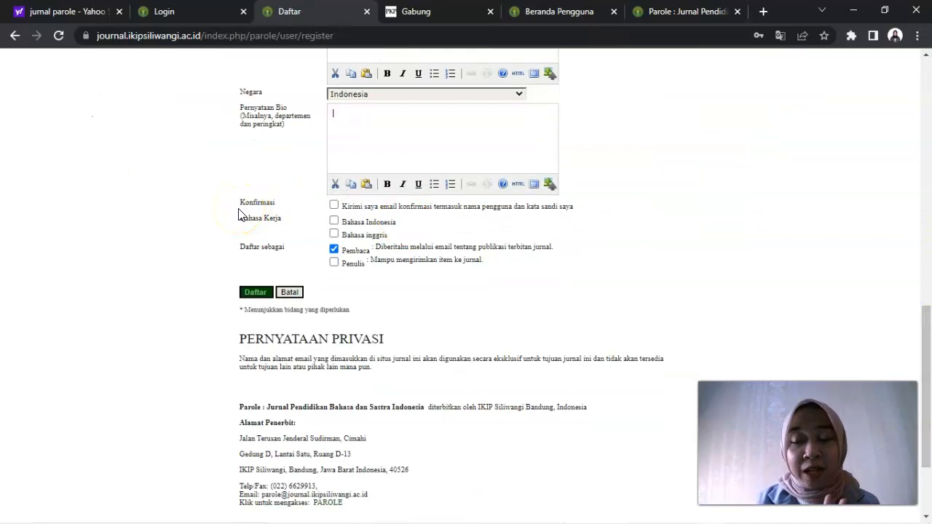
left_click(334, 206)
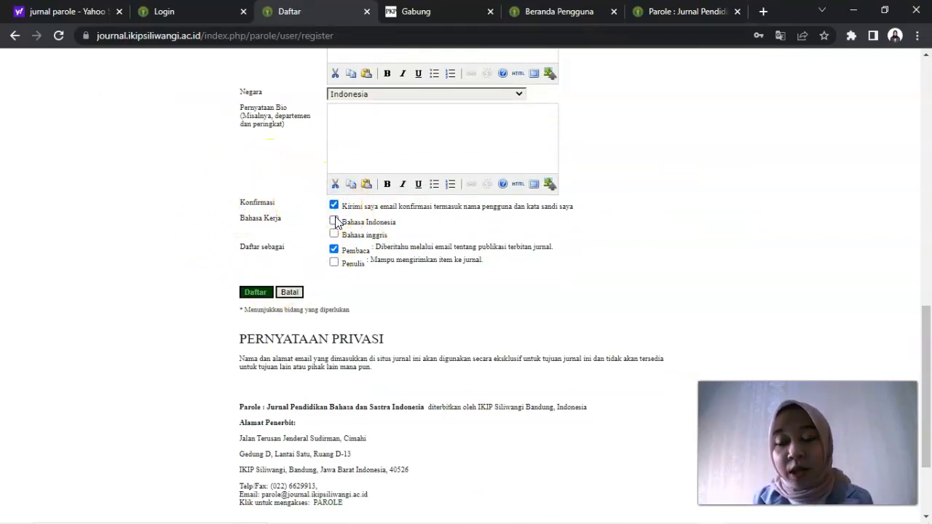
Step: Select Bahasa Indonesia and Bahasa inggris as working languages, and register as both Pembaca and Penulis
left_click(335, 220)
left_click(334, 234)
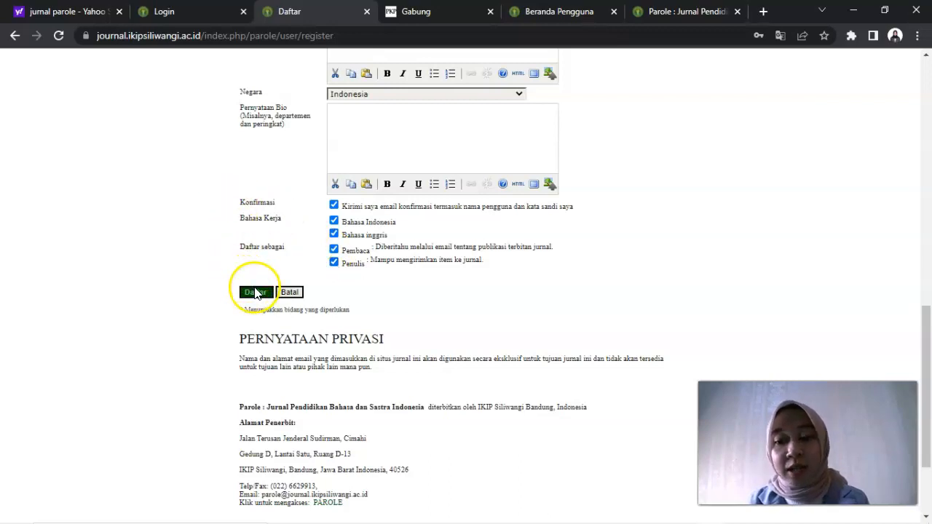
Step: Leave the registration form unsubmitted and go to the journal's login page (Gabung)
left_click(926, 315)
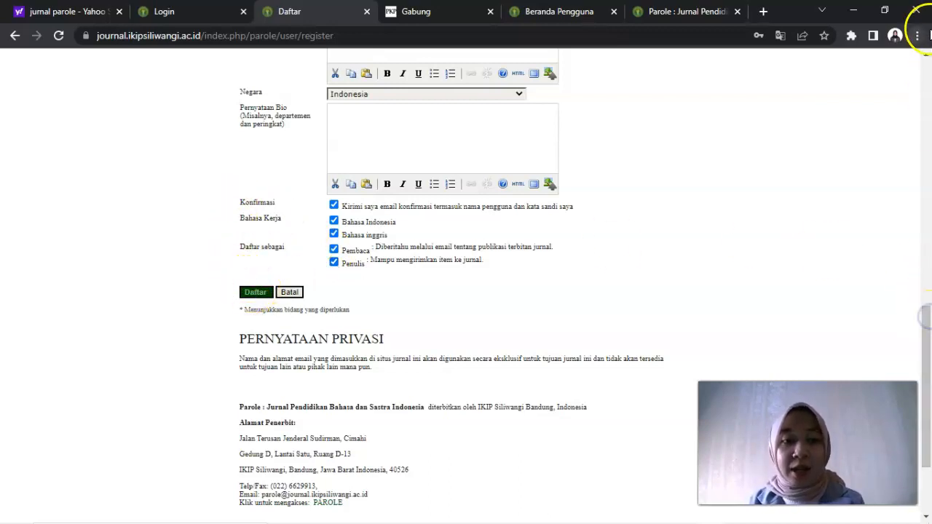
scroll(929, 166, "up", 3)
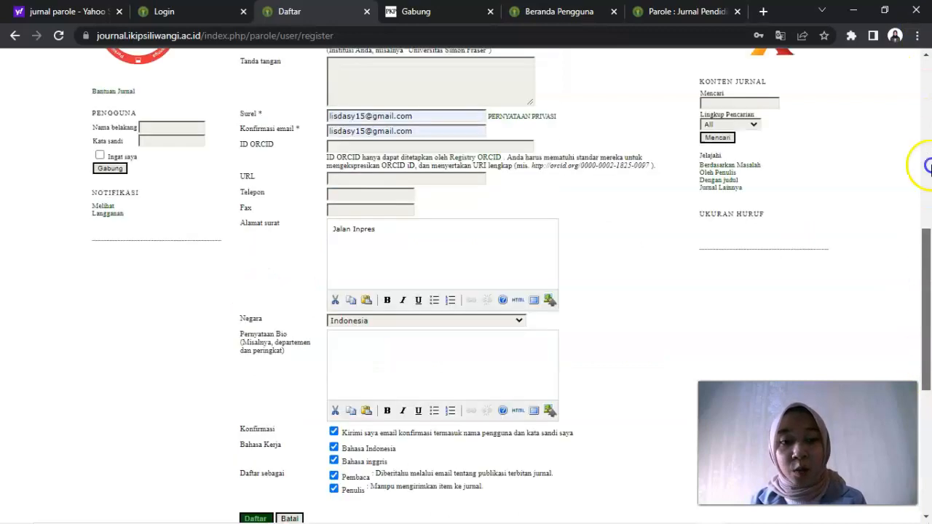
scroll(928, 166, "up", 7)
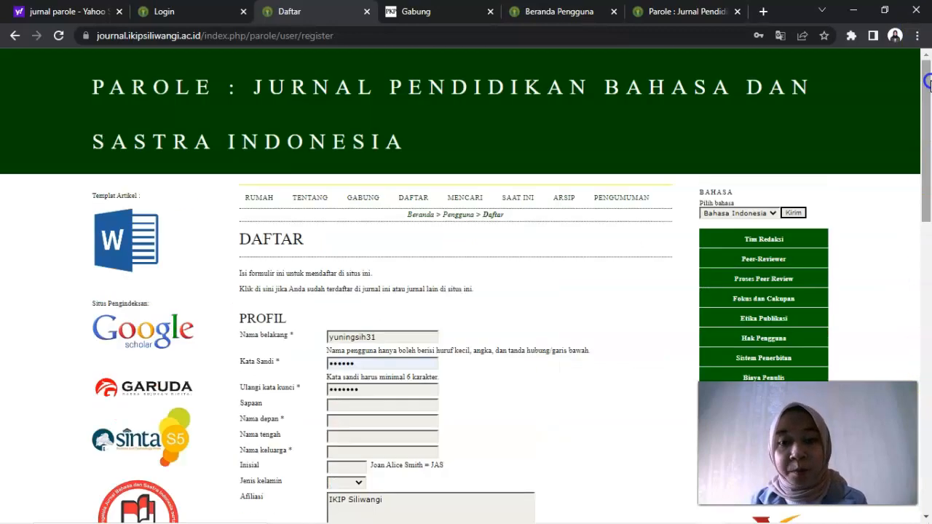
left_click(373, 207)
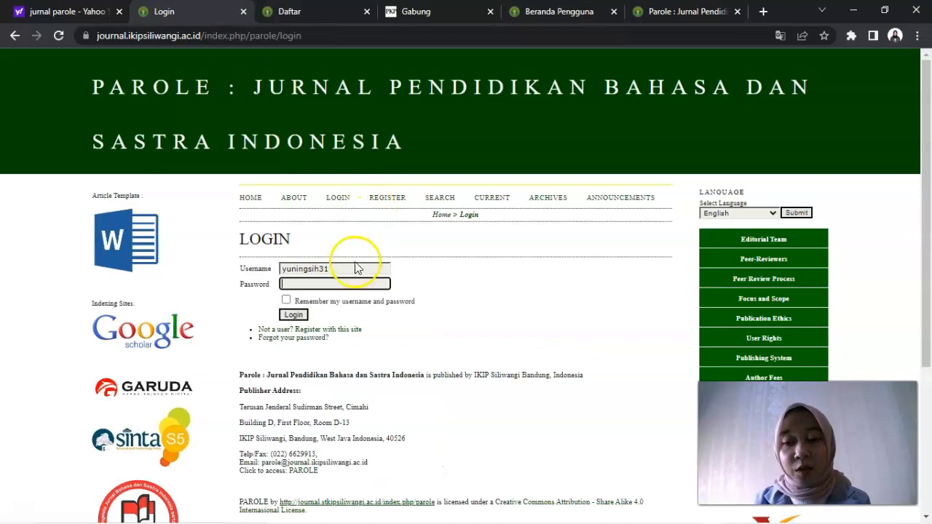
Step: Log in to the journal with the filled-in username and the account password
left_click(348, 269)
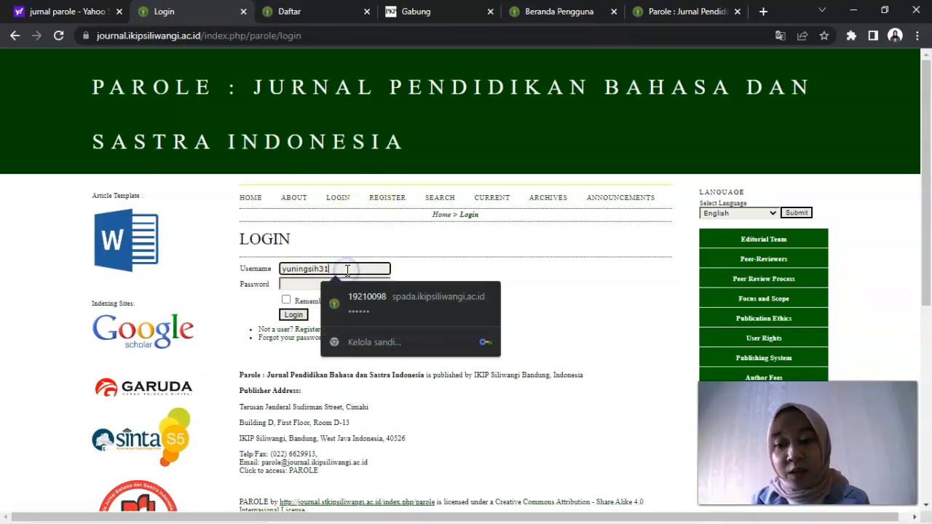
left_click(304, 286)
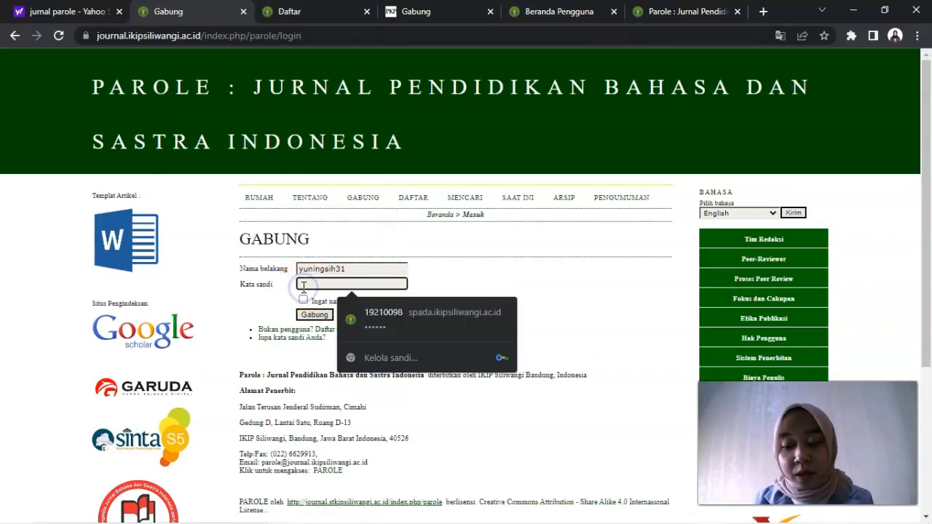
type("1")
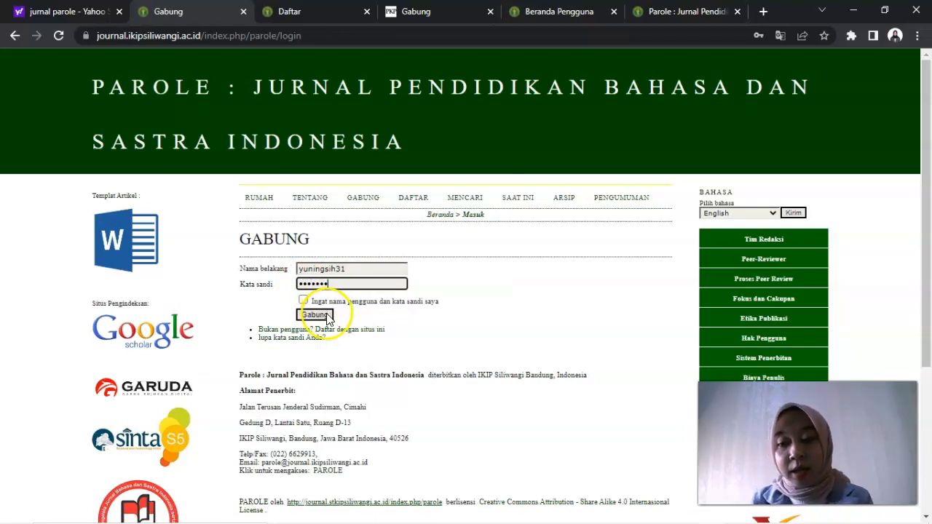
left_click(324, 316)
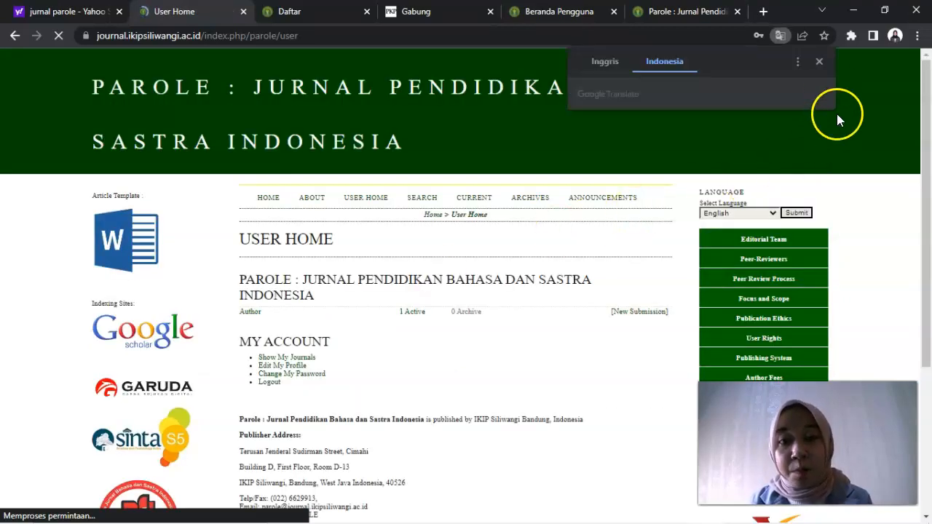
Step: Dismiss the translation pop-up and start a new submission (Kiriman Baru) from the user home page
left_click(819, 62)
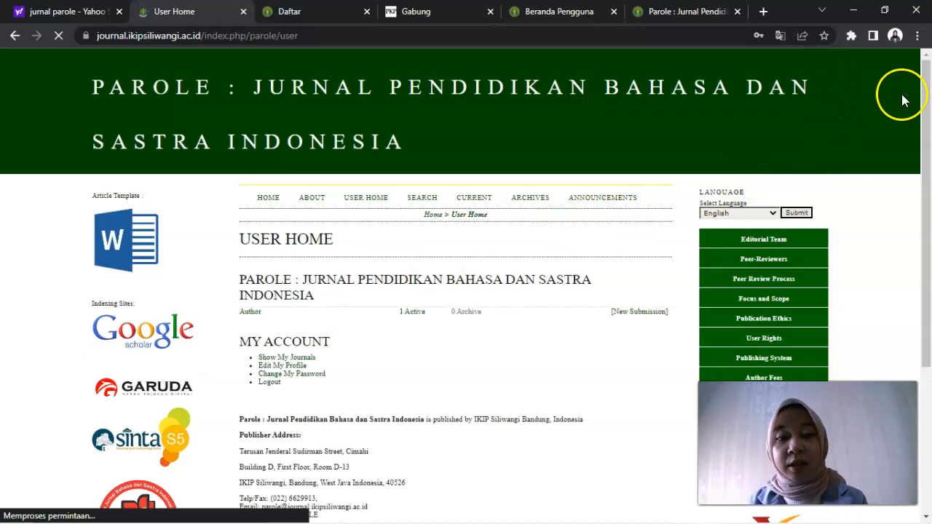
scroll(929, 91, "down", 1)
left_click_drag(930, 91, 929, 118)
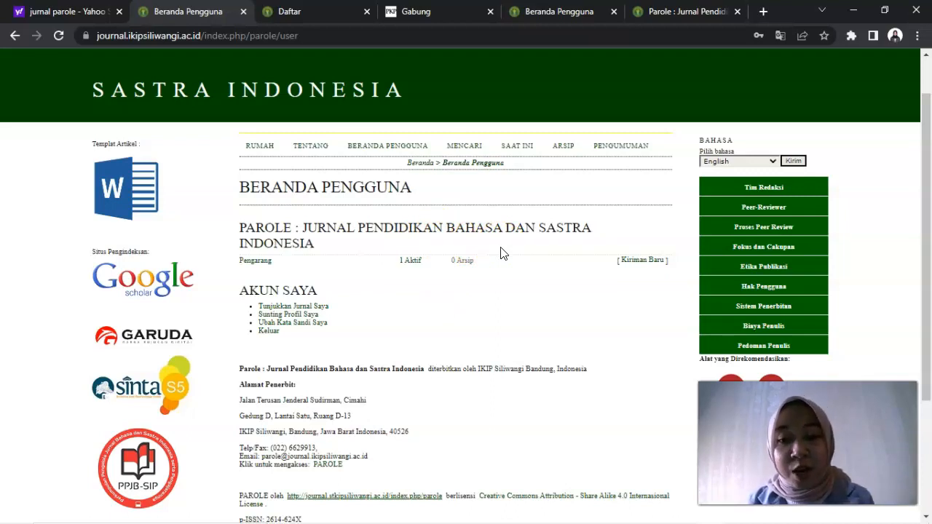
left_click(639, 263)
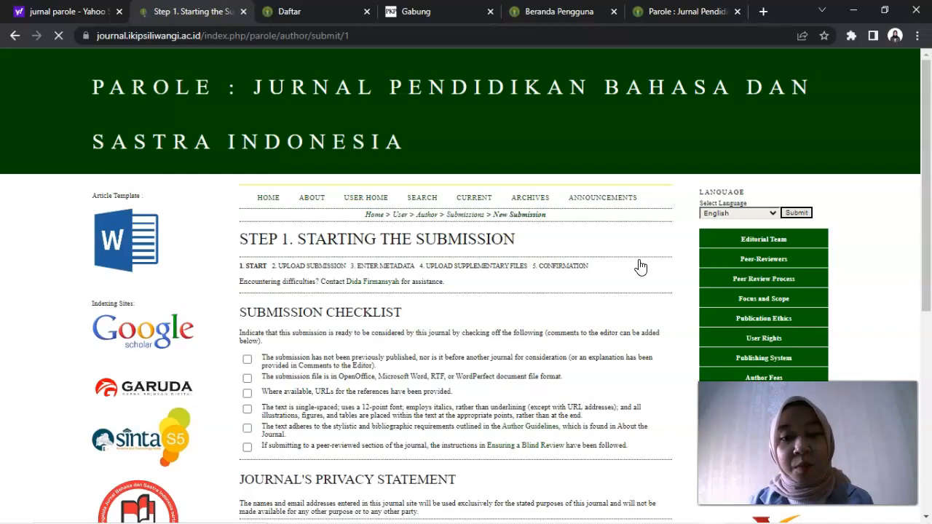
Step: Mark all six items of the submission checklist (Daftar Periksa Penyerahan) as fulfilled
scroll(928, 115, "down", 1)
mouse_move(930, 113)
left_mouse_down()
mouse_move(929, 130)
mouse_move(930, 107)
left_mouse_up()
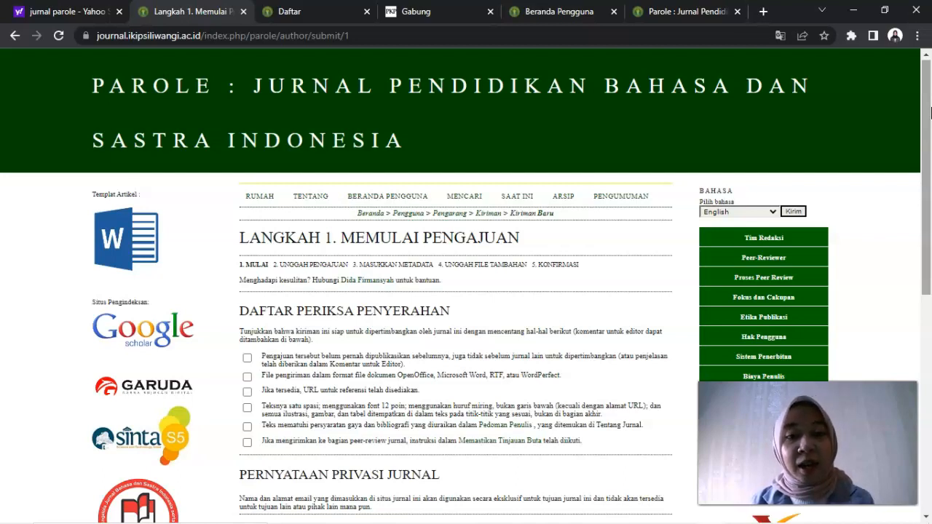
left_click(928, 109)
left_click_drag(928, 109, 928, 124)
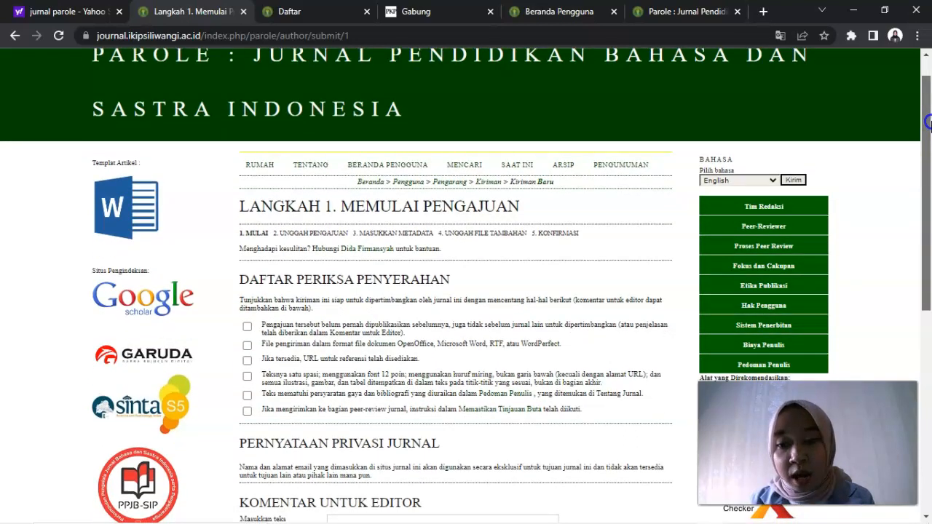
left_click_drag(929, 124, 929, 125)
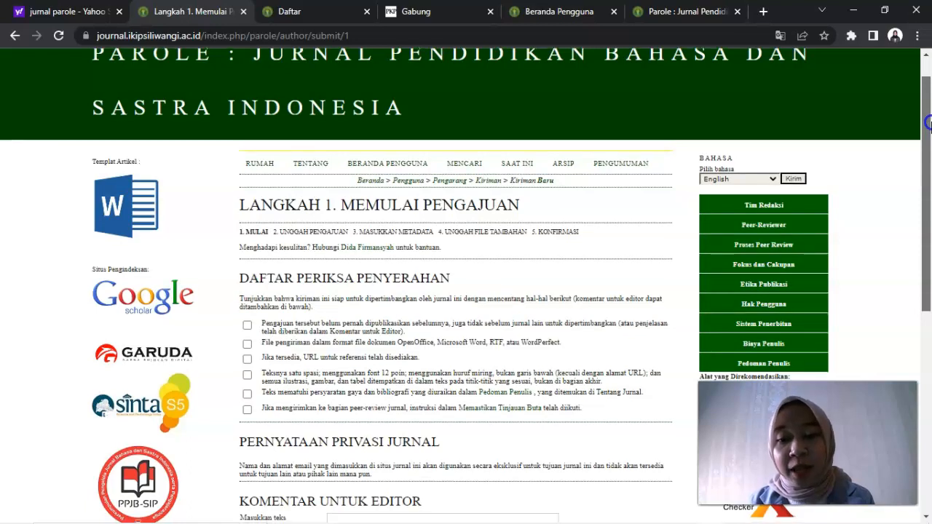
left_click_drag(929, 125, 928, 181)
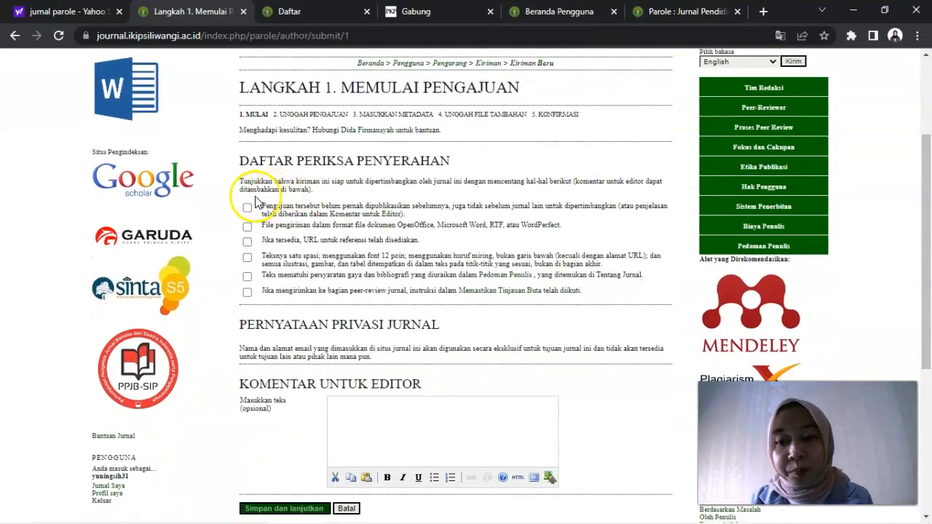
left_click(247, 207)
left_click(247, 230)
left_click(247, 241)
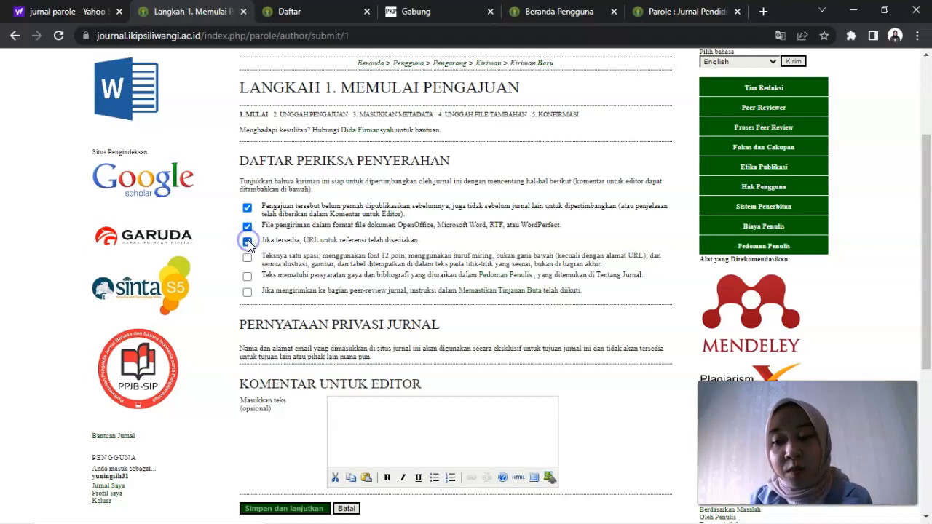
left_click(248, 277)
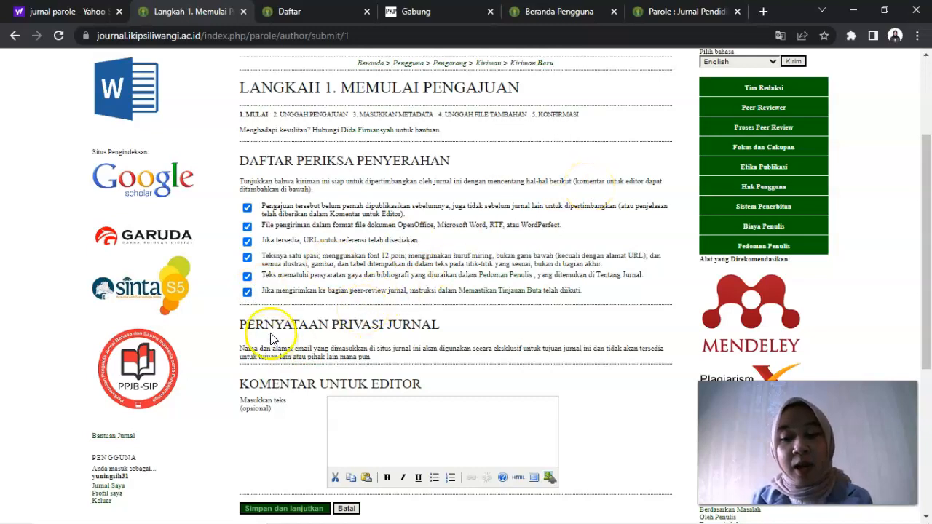
Step: Leave the comments for the editor empty, then save and continue to the submission upload step
left_click_drag(930, 191, 929, 249)
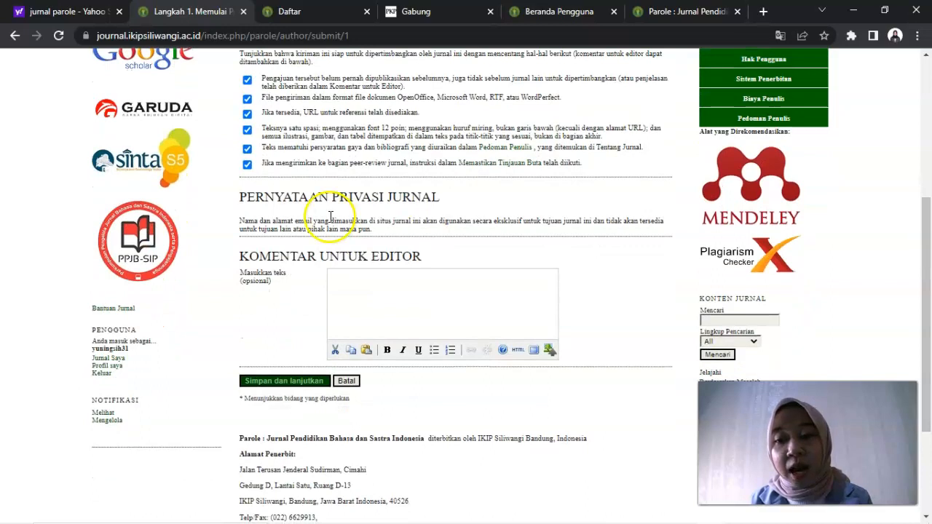
left_click(395, 285)
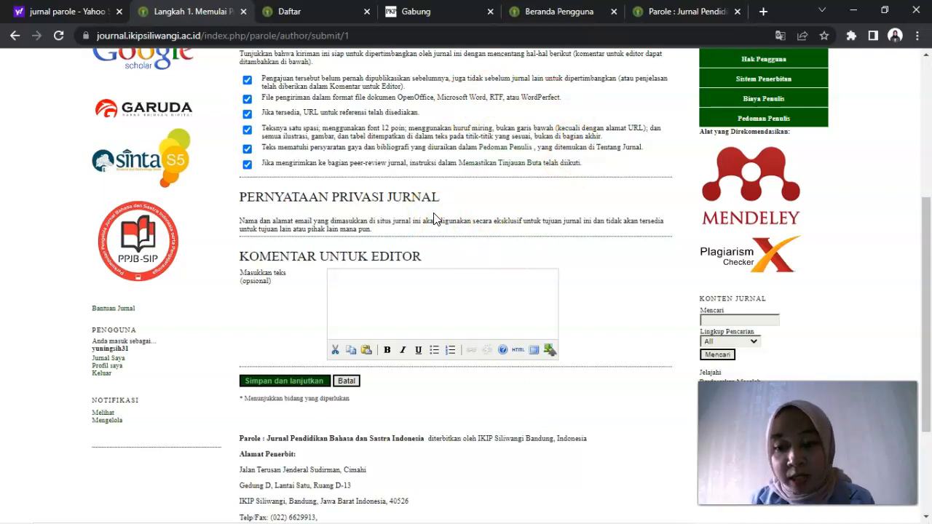
left_click(303, 386)
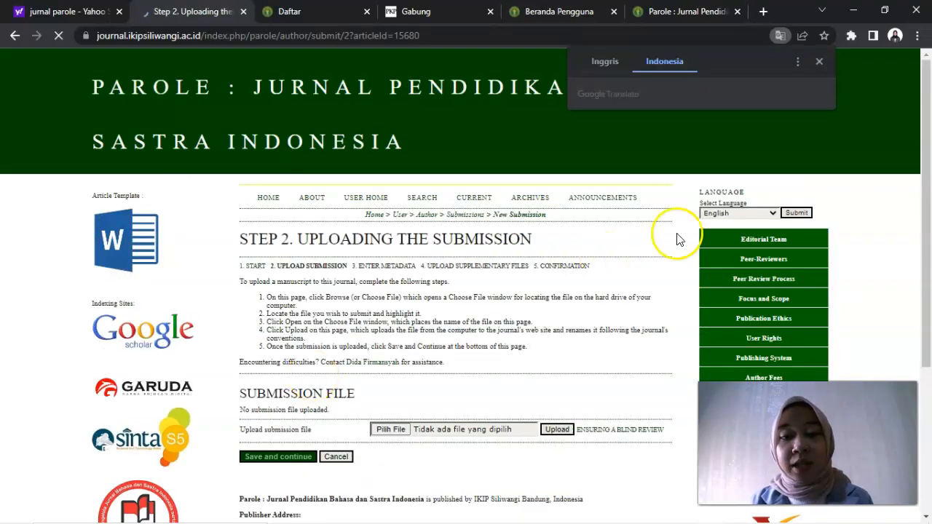
Step: Choose the DOCX article "ANALISIS GANGGUAN BERBAHASA PELAFALAN ARTIKULASI PADA ANAK USIA DINI" from the Unduhan folder as the submission file
left_click(820, 61)
left_click_drag(926, 109, 928, 185)
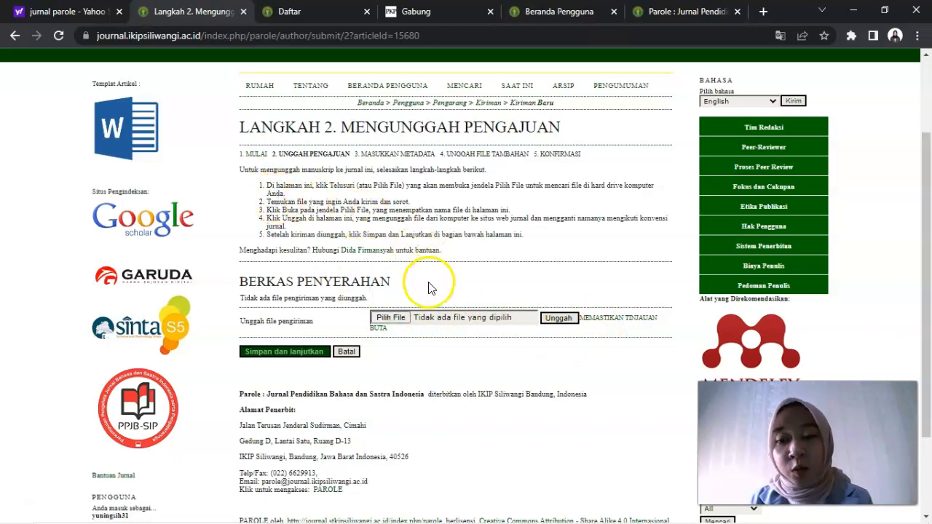
left_click(394, 319)
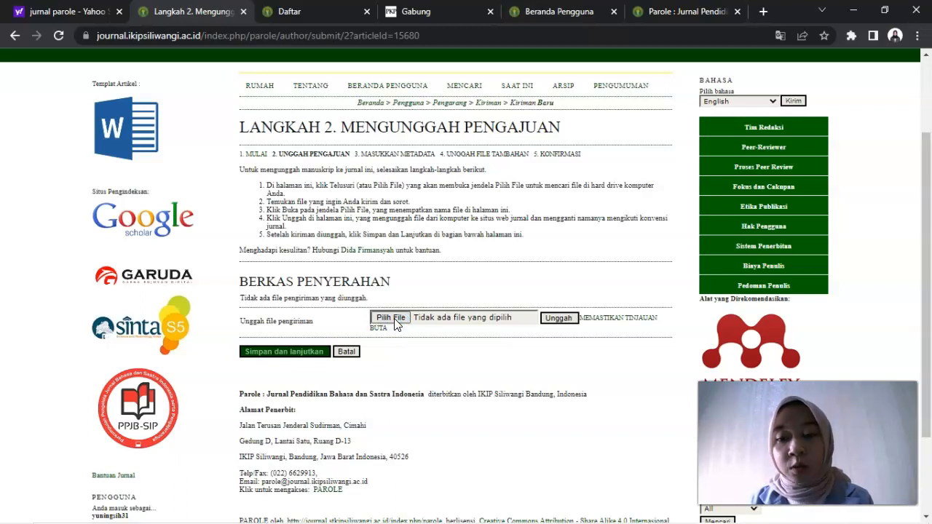
left_click(395, 321)
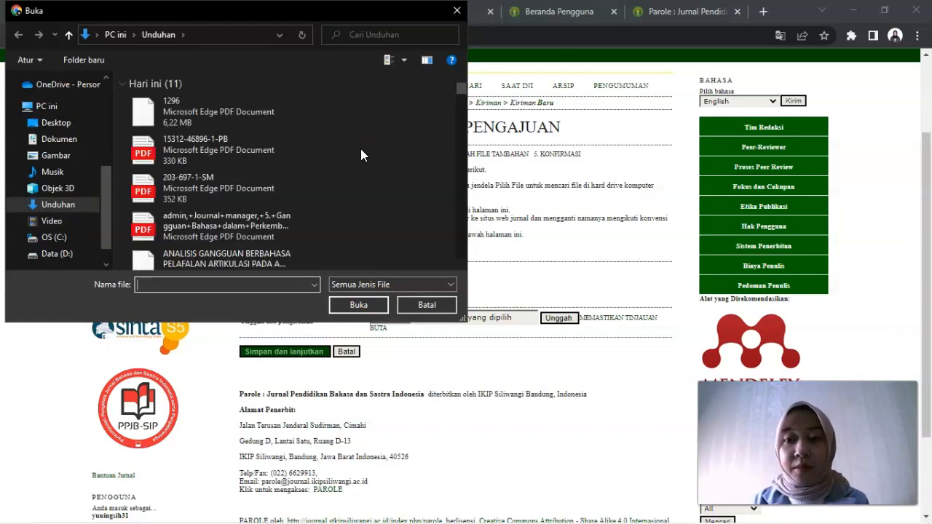
left_click(461, 265)
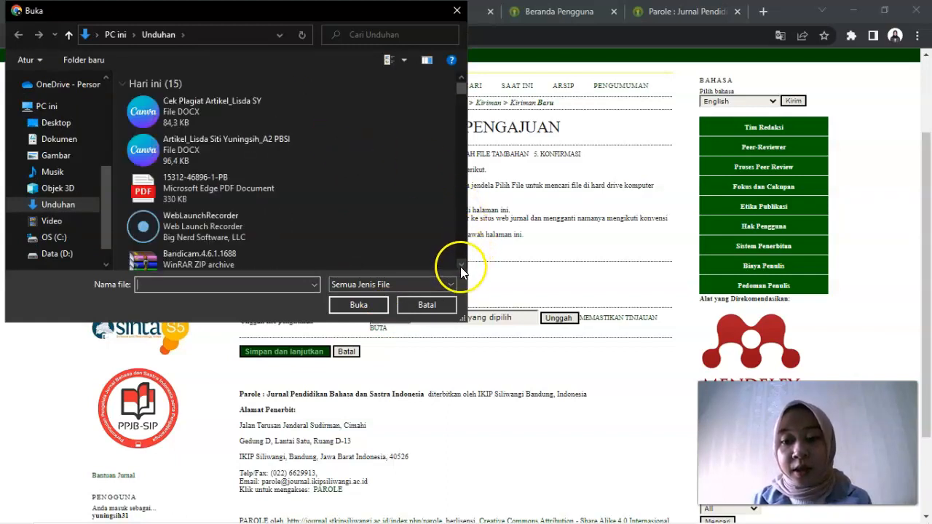
left_click_drag(461, 265, 461, 264)
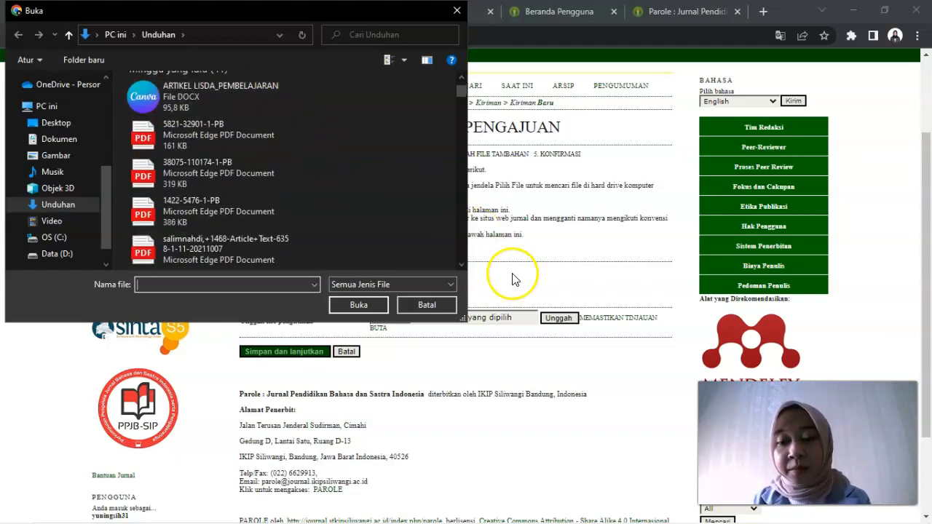
left_click_drag(465, 77, 464, 77)
left_click(195, 208)
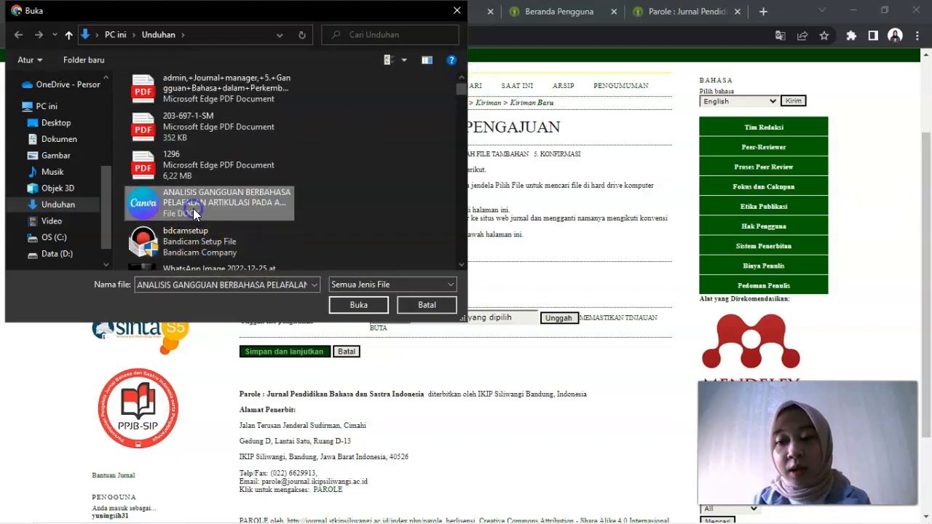
left_click(374, 307)
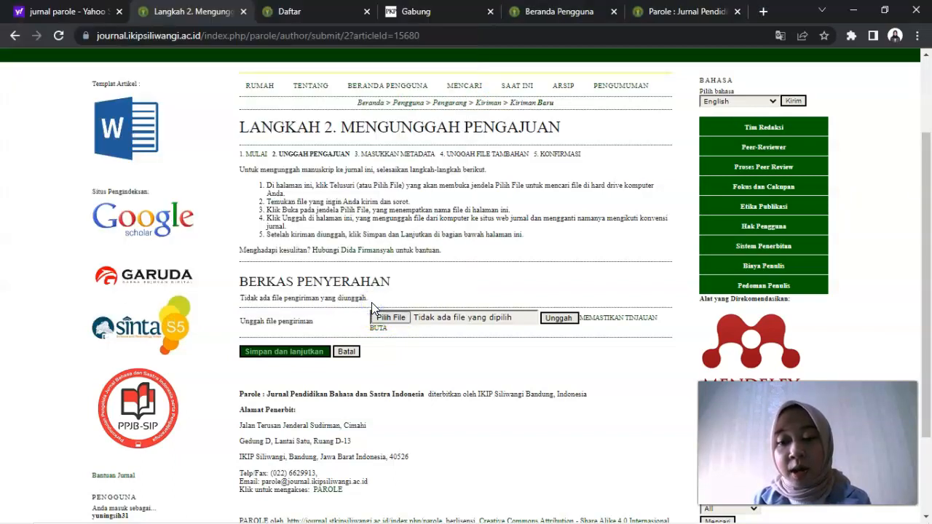
Step: Upload the chosen submission file, then save and continue to the metadata step
left_click(567, 321)
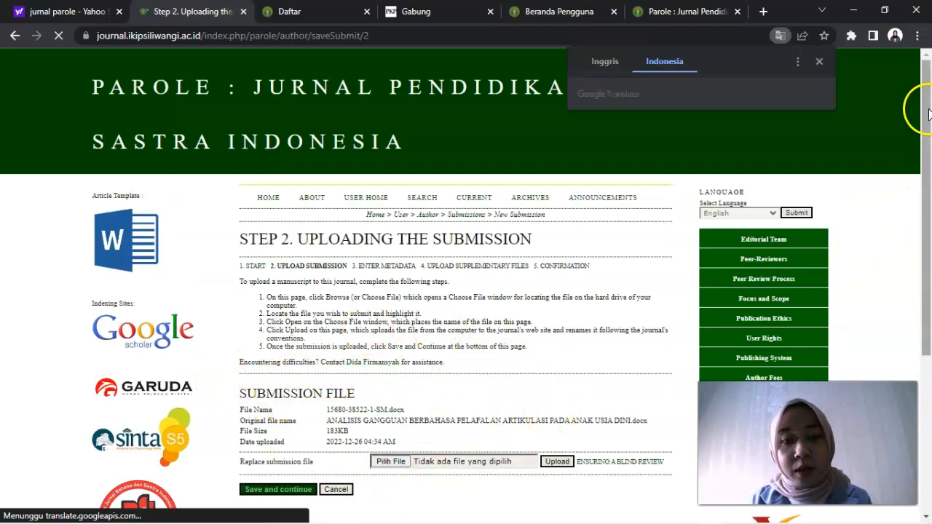
left_click_drag(926, 108, 927, 259)
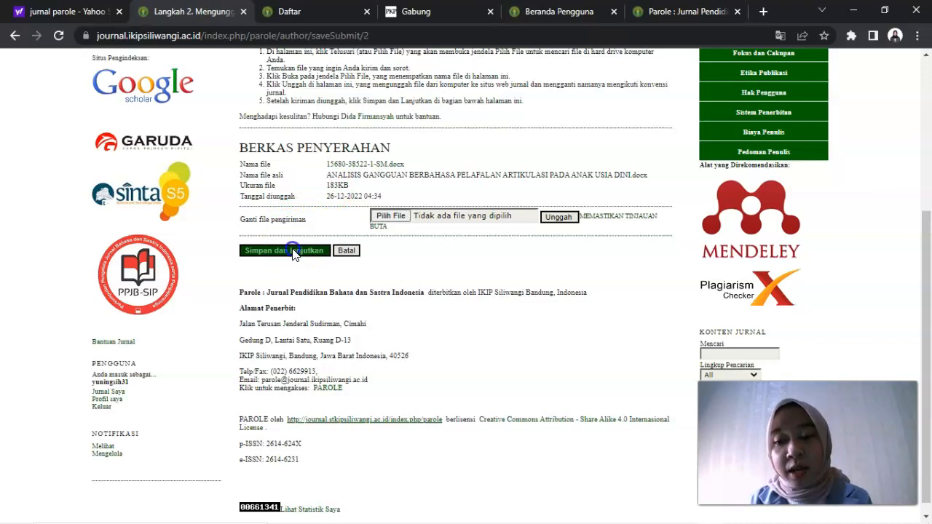
left_click(293, 251)
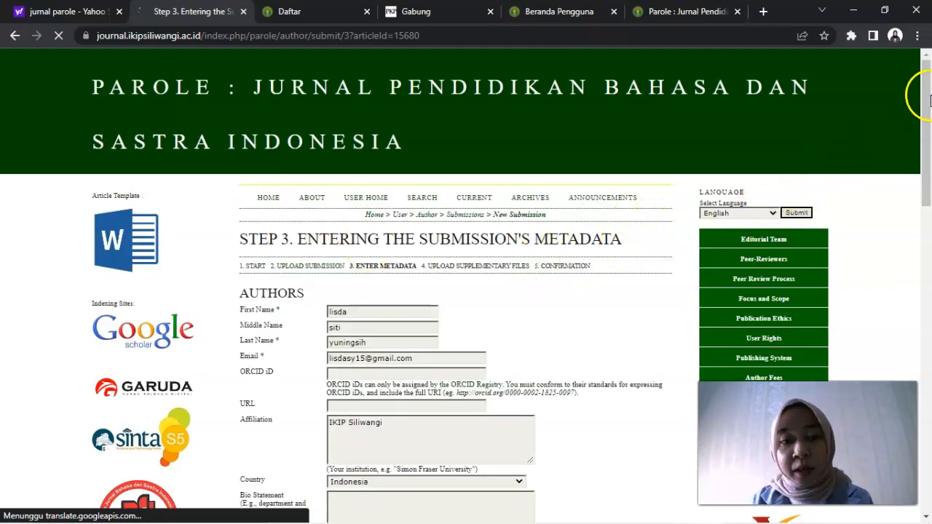
Step: Enter "Gangguan Berbahasa Pelafalan Artikel Pada Anak Usia Dini" as the article title in the submission metadata
left_click_drag(931, 100, 928, 235)
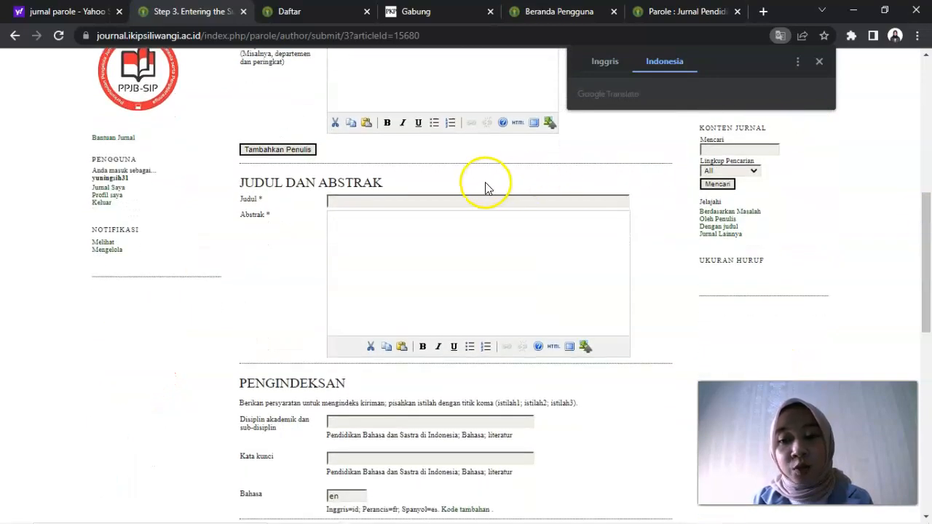
left_click(466, 197)
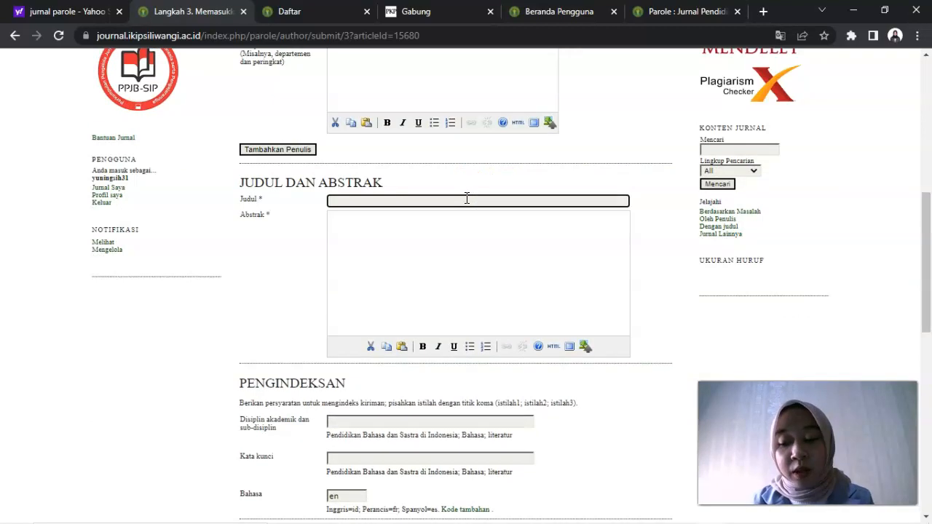
type("Gan")
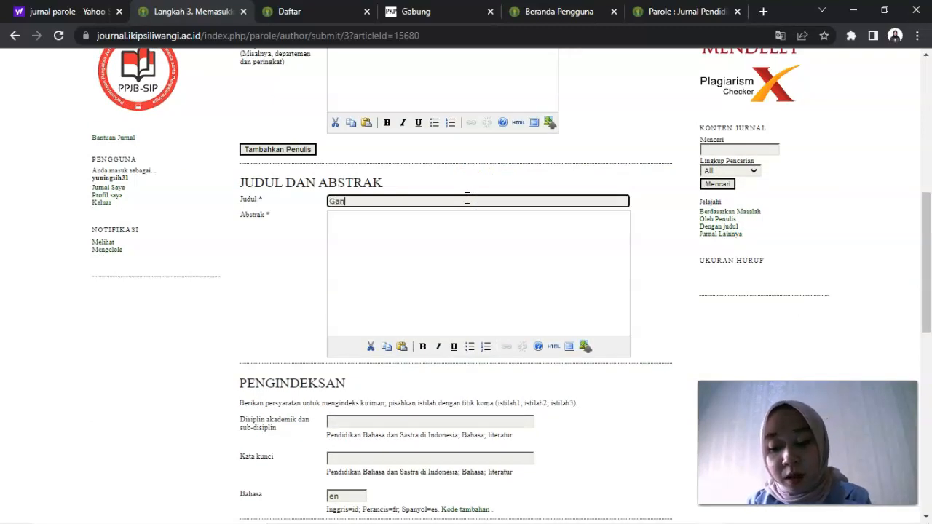
type("gguan Berbahasa Pela")
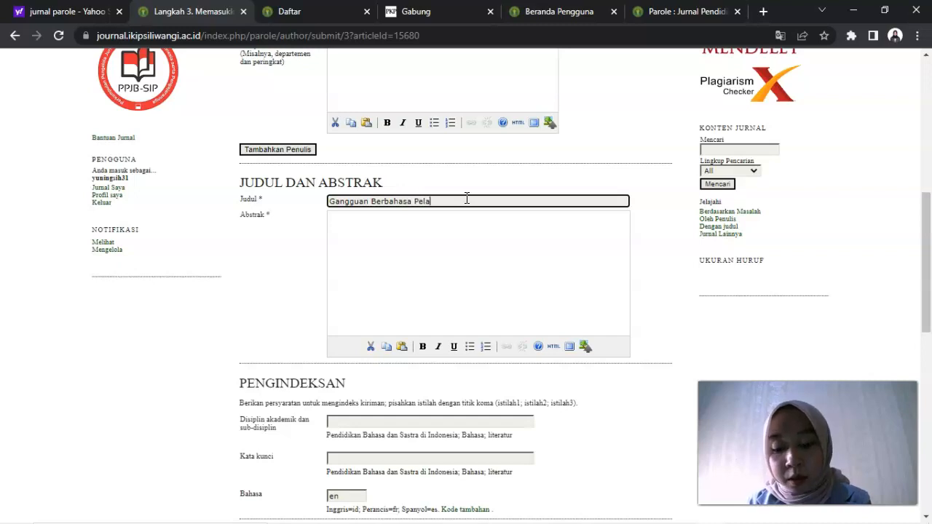
type("falan Art")
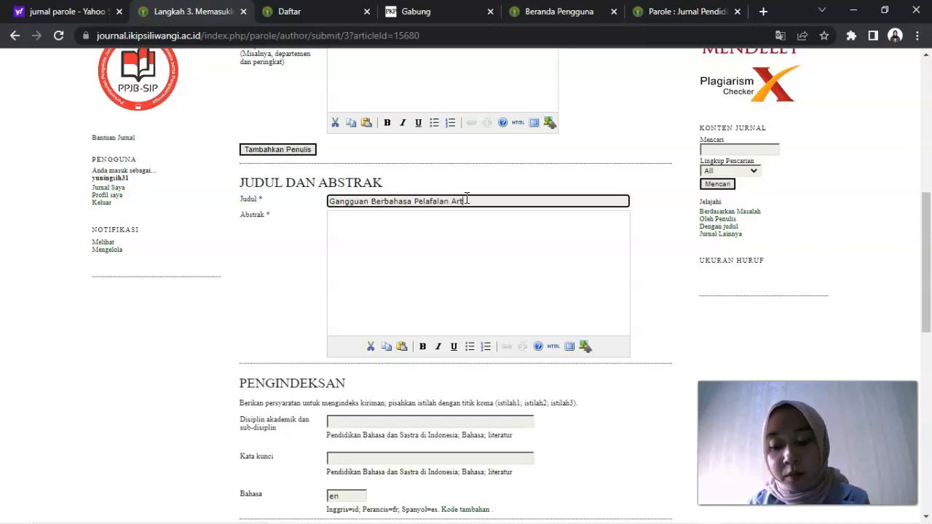
type("ikel Pada Anak Usia Dini")
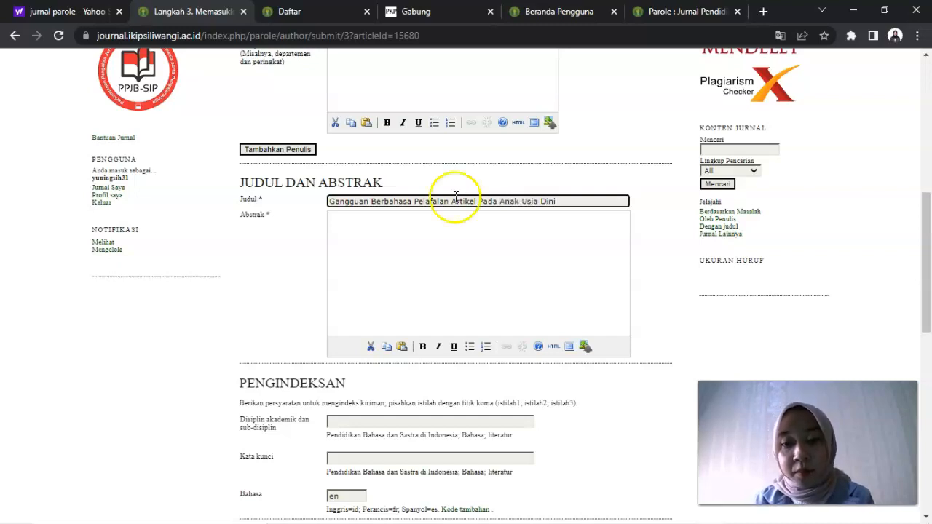
Step: Insert the word "Analisis" at the beginning of the article title
left_click(329, 202)
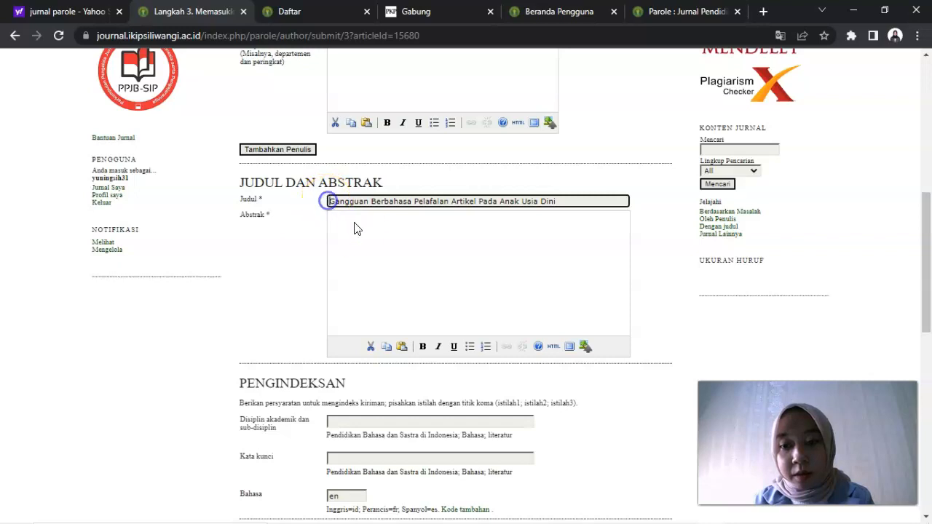
type("Analisis")
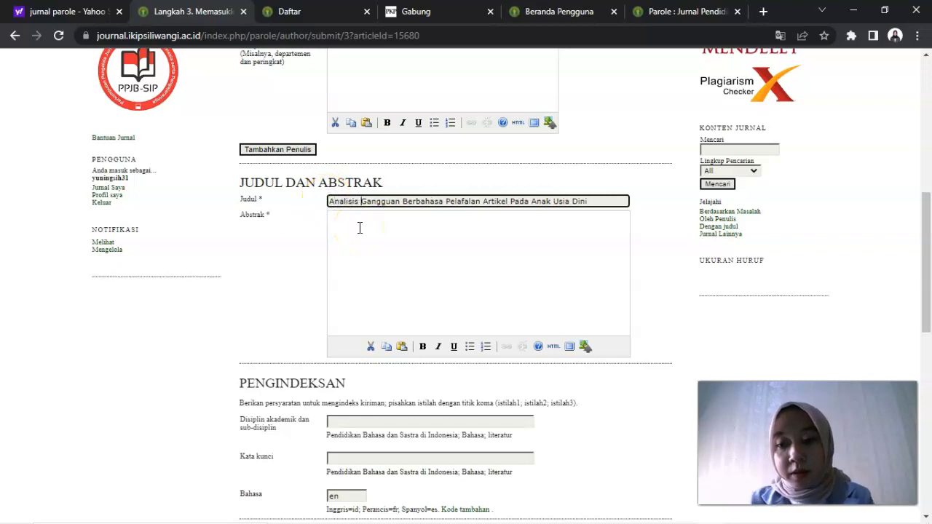
Step: Try to save the metadata and continue with the abstract, indexing, agency and reference fields left empty
left_click(368, 225)
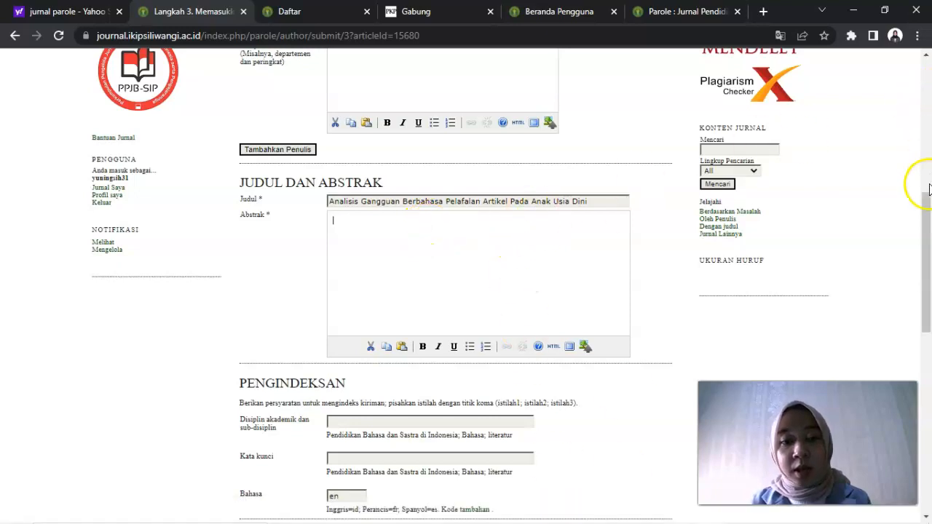
scroll(929, 226, "down", 1)
left_click_drag(930, 227, 929, 301)
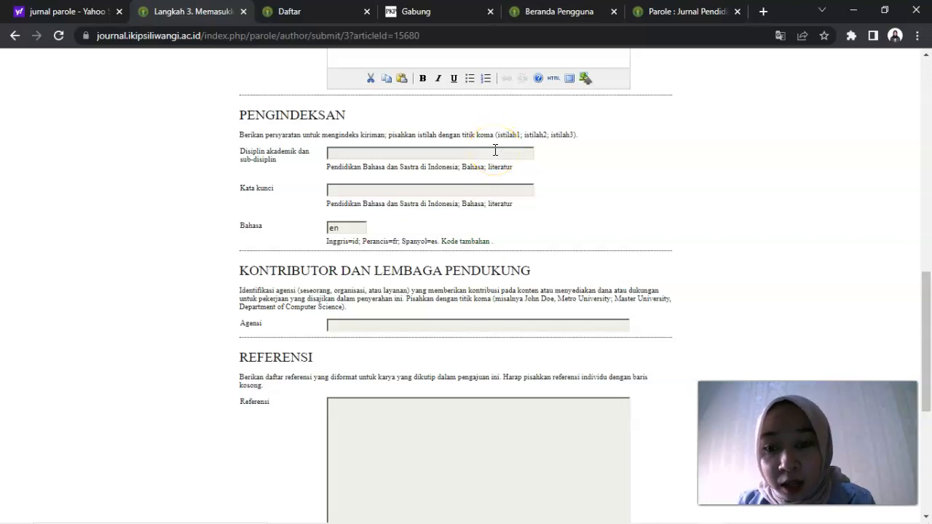
left_click(360, 154)
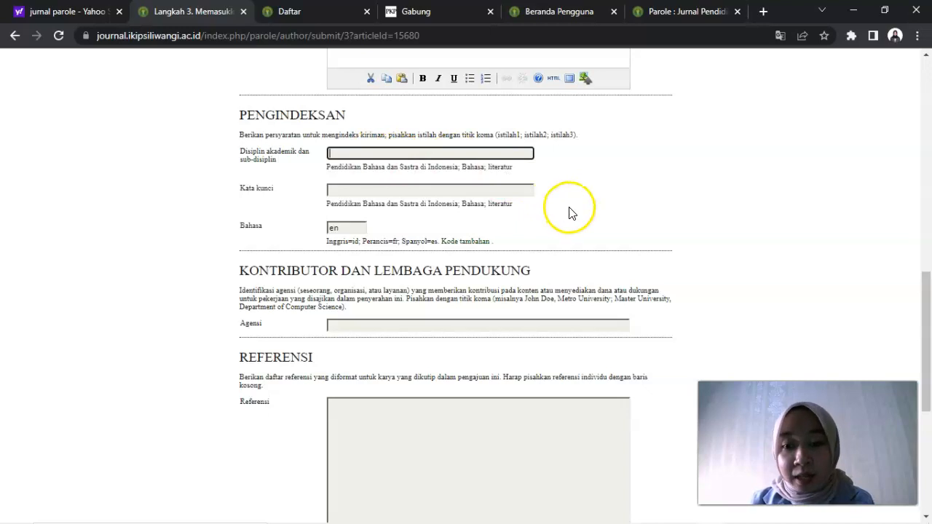
left_click(928, 302)
left_click_drag(928, 301, 928, 369)
left_click(367, 197)
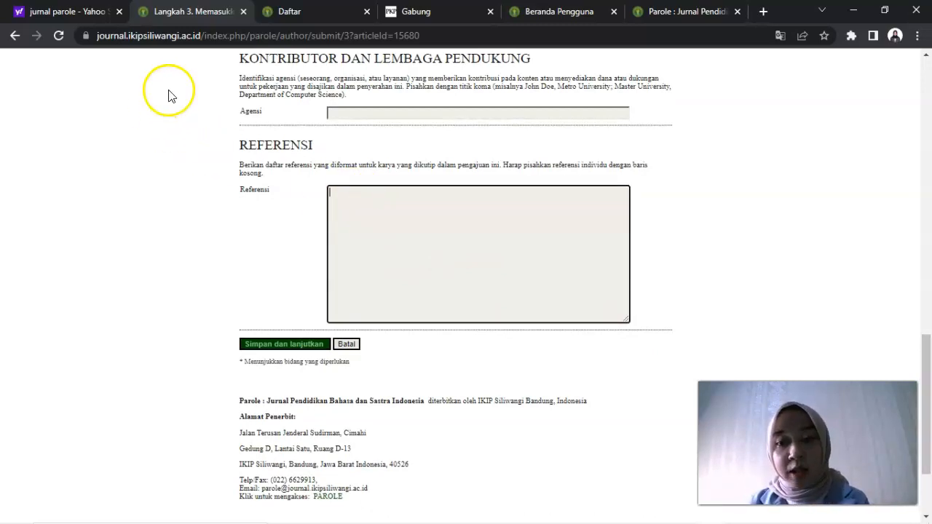
left_click(280, 351)
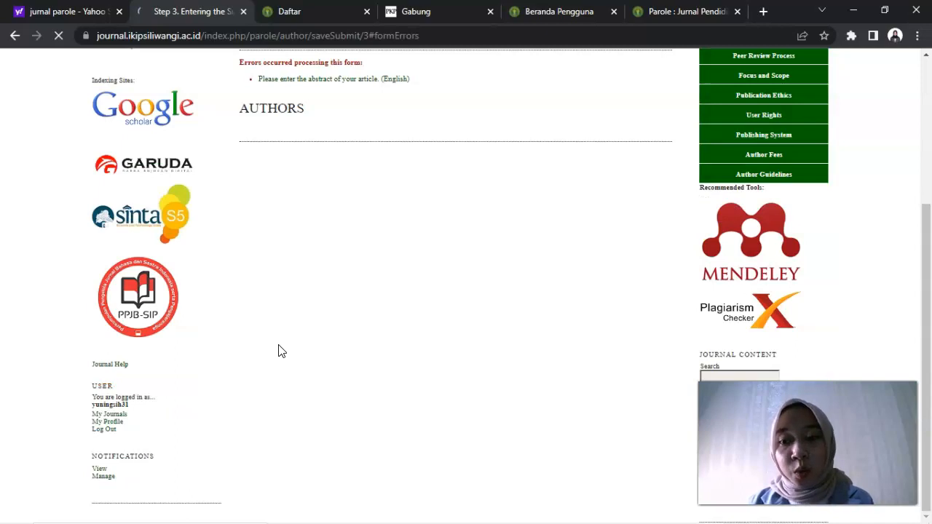
Step: Enter the abstract "Ganguan Berbahasa dilatarbelakangi oleh unggahan youtube", then save and continue to the supplementary files step
left_click_drag(919, 205, 930, 300)
scroll(929, 301, "down", 2)
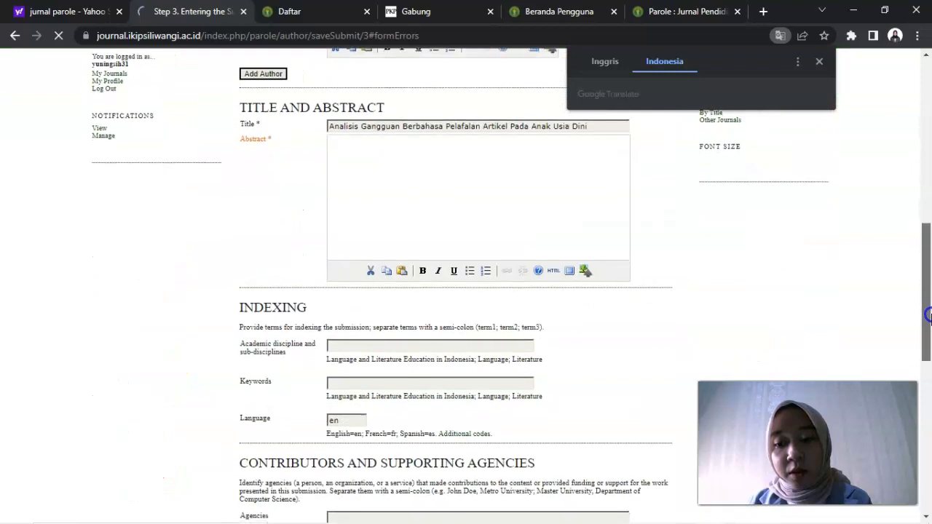
left_click_drag(929, 319, 928, 247)
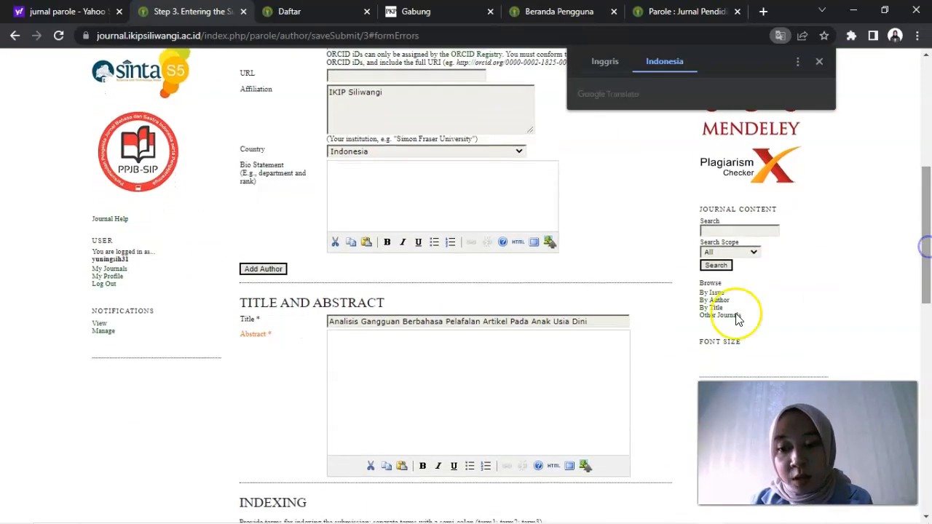
left_click(482, 361)
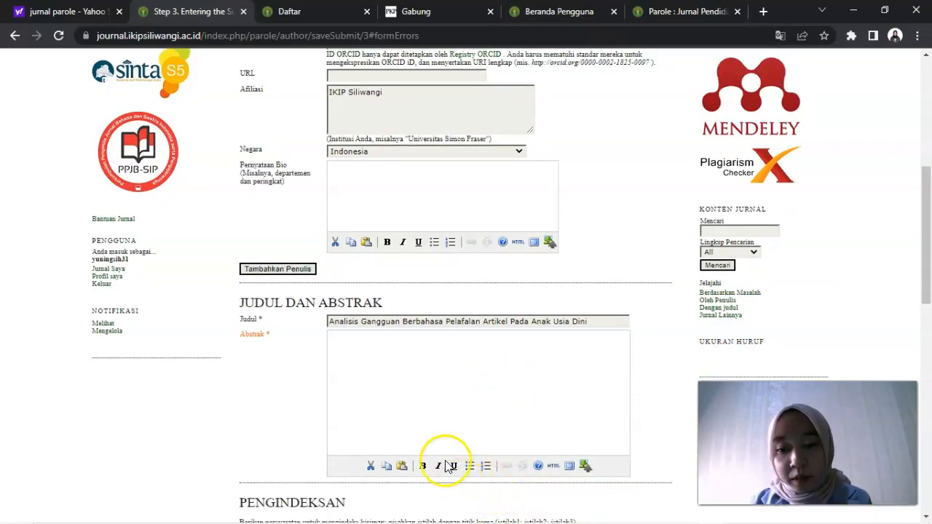
type("jd")
key("BackSpace")
key("BackSpace")
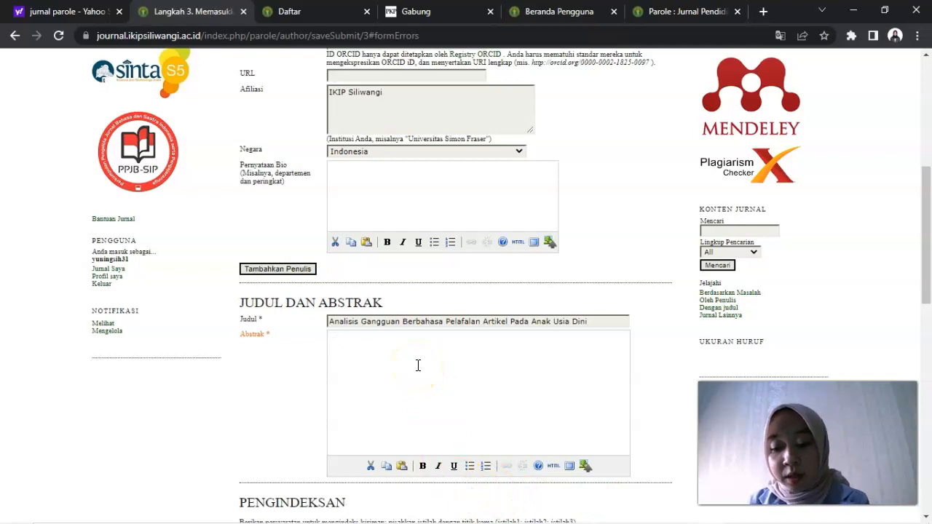
type("Ganguan Berbahasa di")
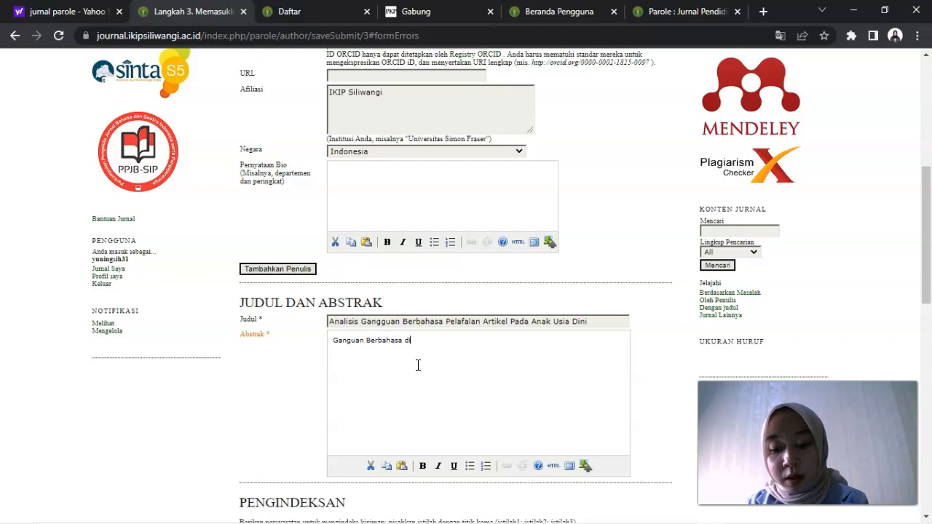
type("latarbelakangi oleh un")
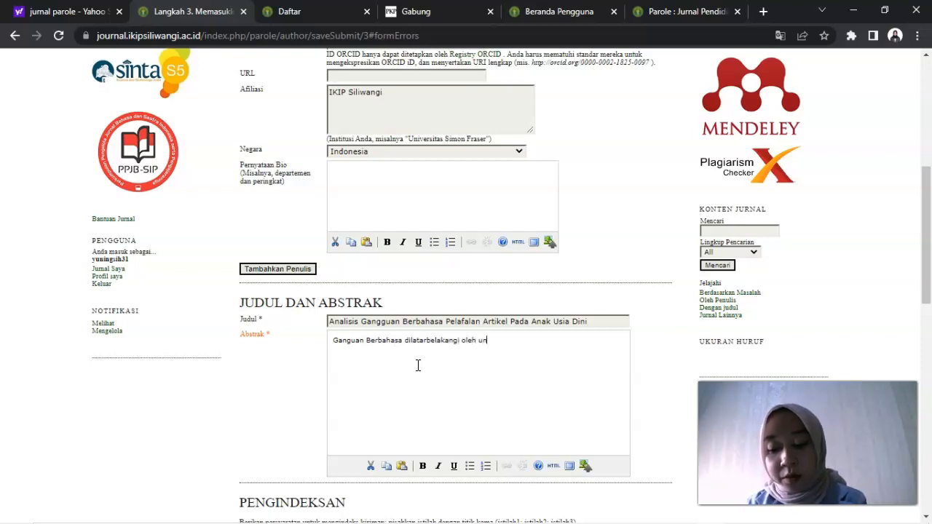
type("ggahan youtube")
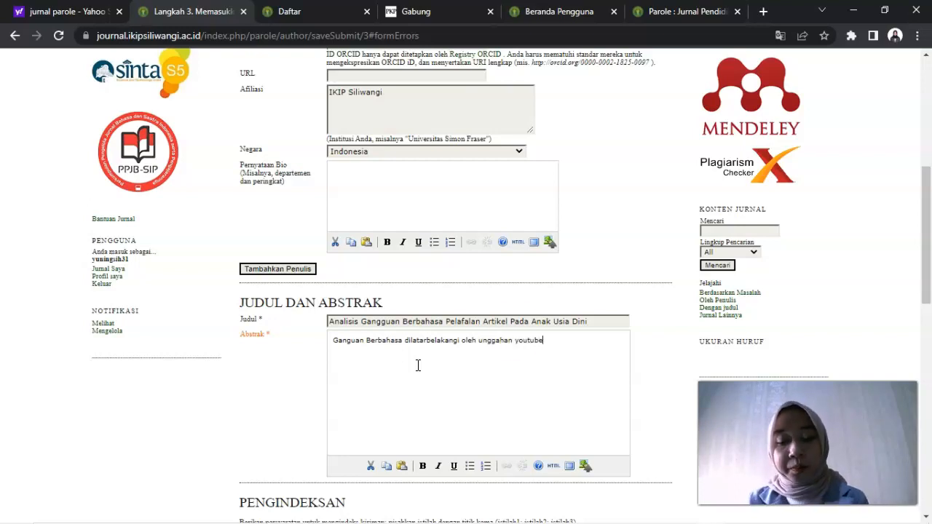
left_click_drag(927, 230, 930, 399)
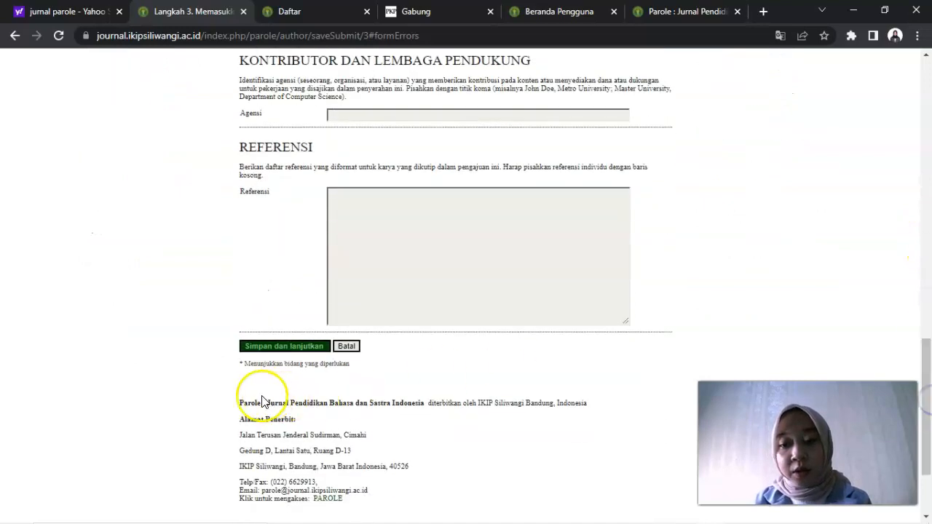
left_click(263, 347)
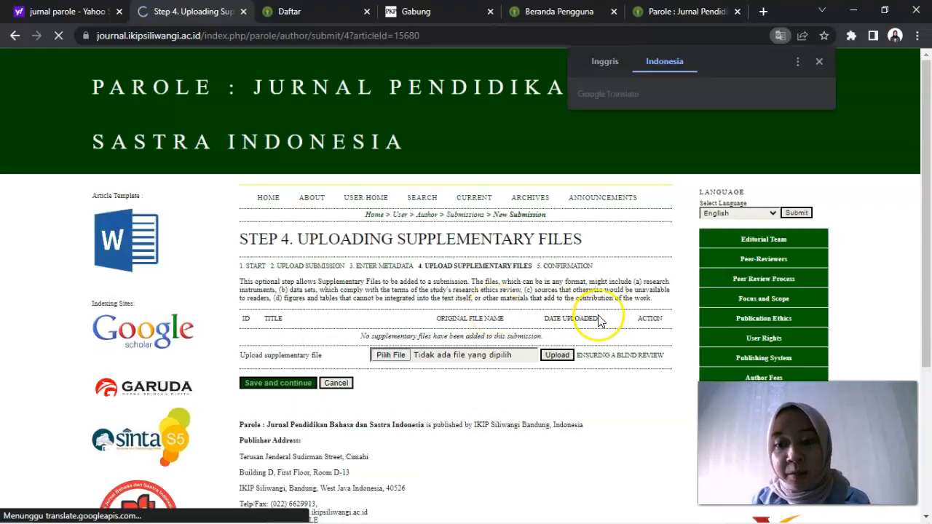
Step: Continue to the confirmation step without adding supplementary files, then finish the submission
left_click_drag(929, 121, 931, 176)
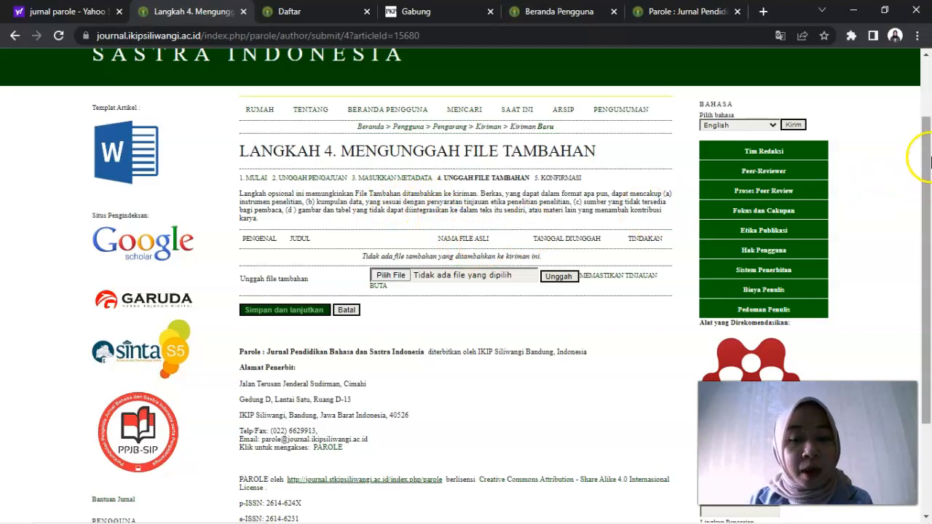
left_click_drag(928, 132, 927, 137)
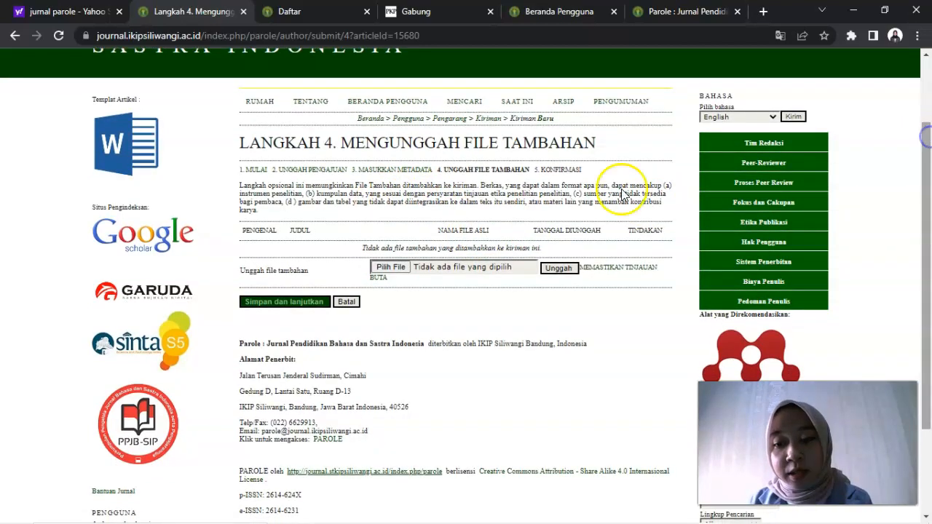
left_click(271, 304)
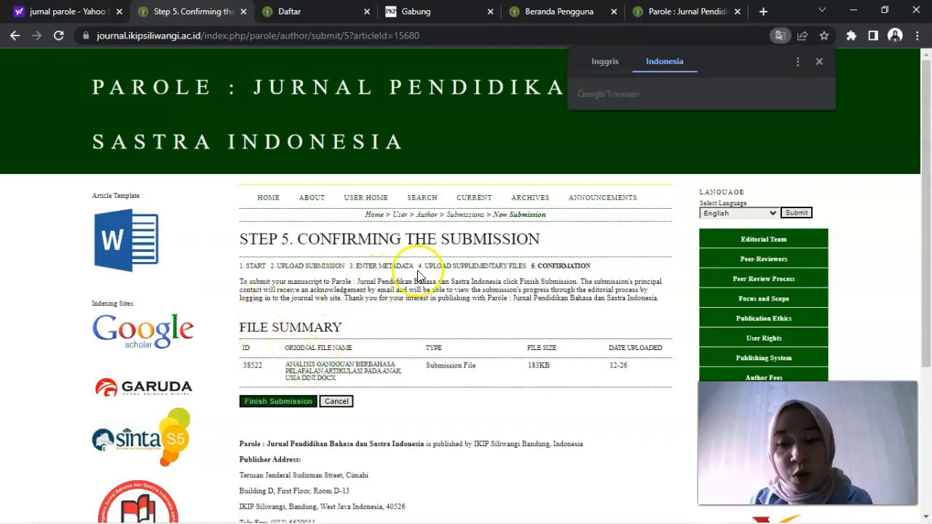
left_click_drag(928, 119, 926, 181)
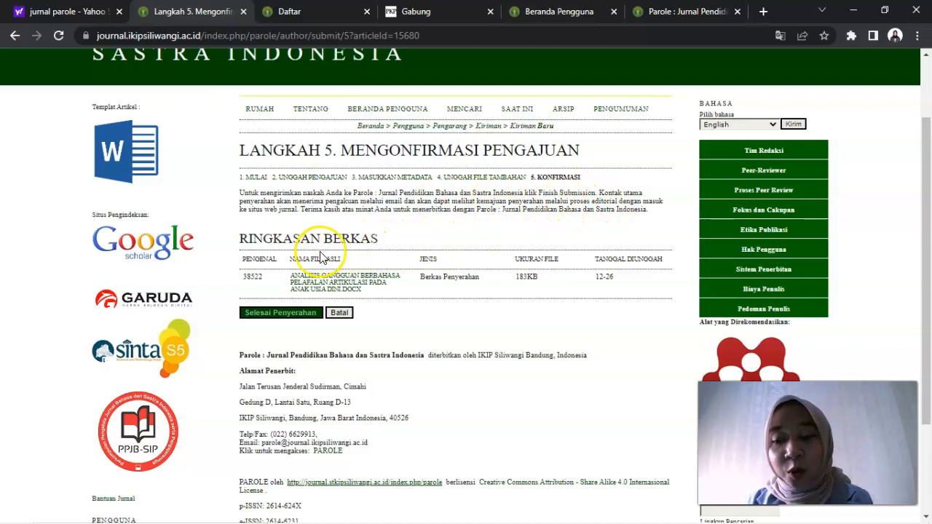
left_click(289, 316)
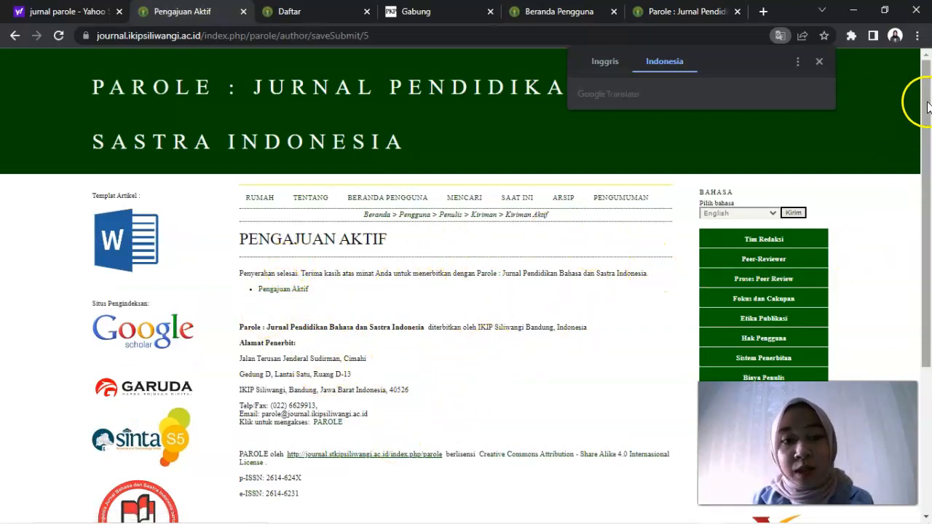
Step: Dismiss the translation popup and open the active submissions list to check the submitted article's status
left_click(821, 63)
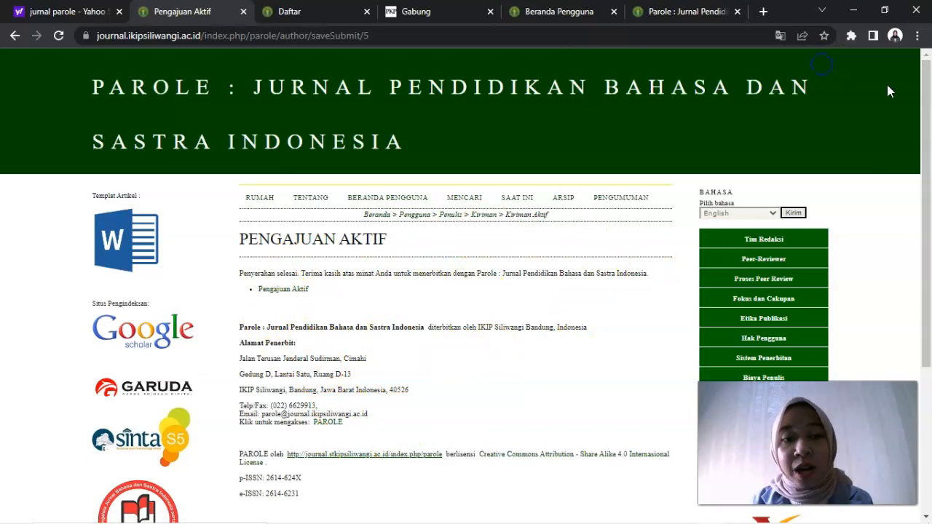
mouse_move(928, 94)
left_mouse_down()
mouse_move(929, 179)
mouse_move(929, 97)
left_mouse_up()
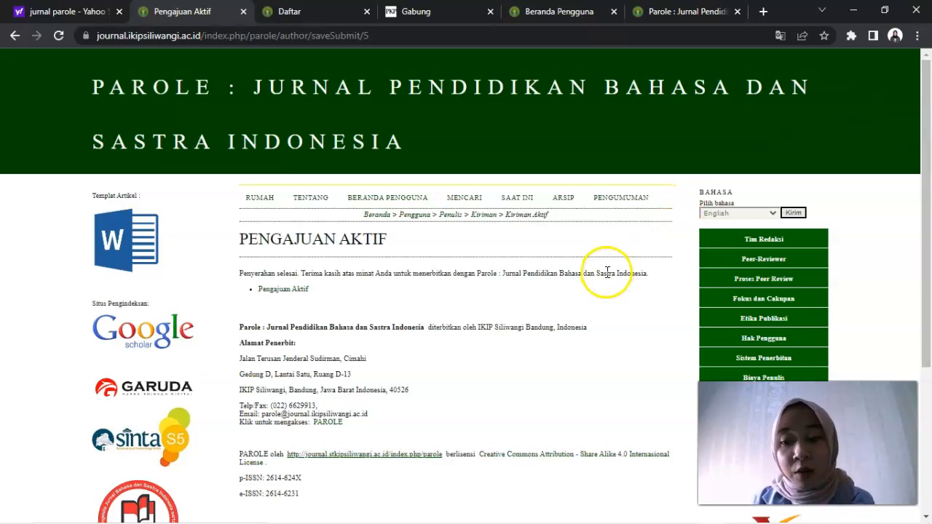
left_click(278, 291)
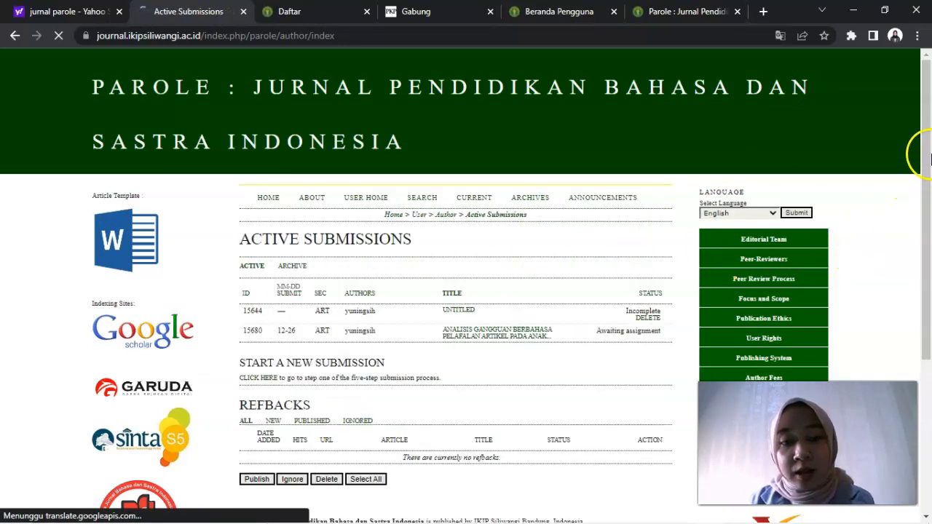
mouse_move(927, 164)
left_mouse_down()
mouse_move(929, 266)
mouse_move(928, 146)
left_mouse_up()
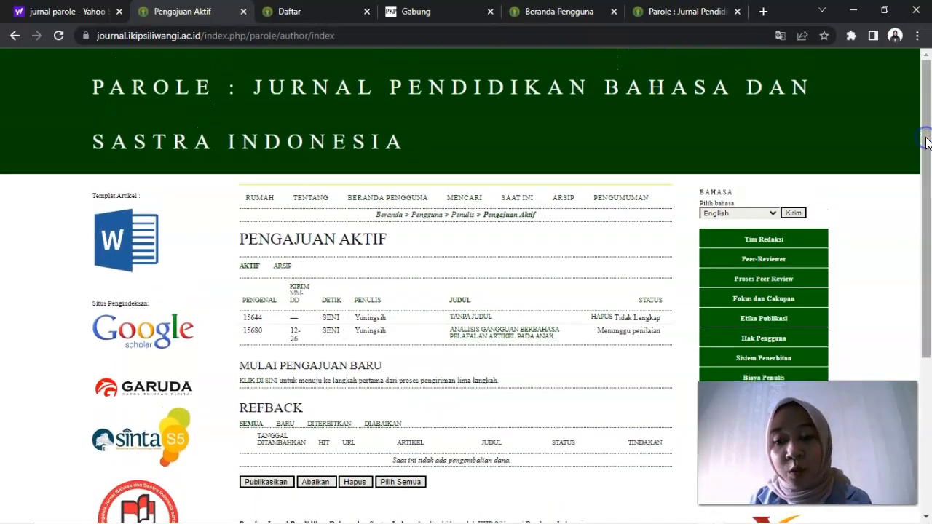